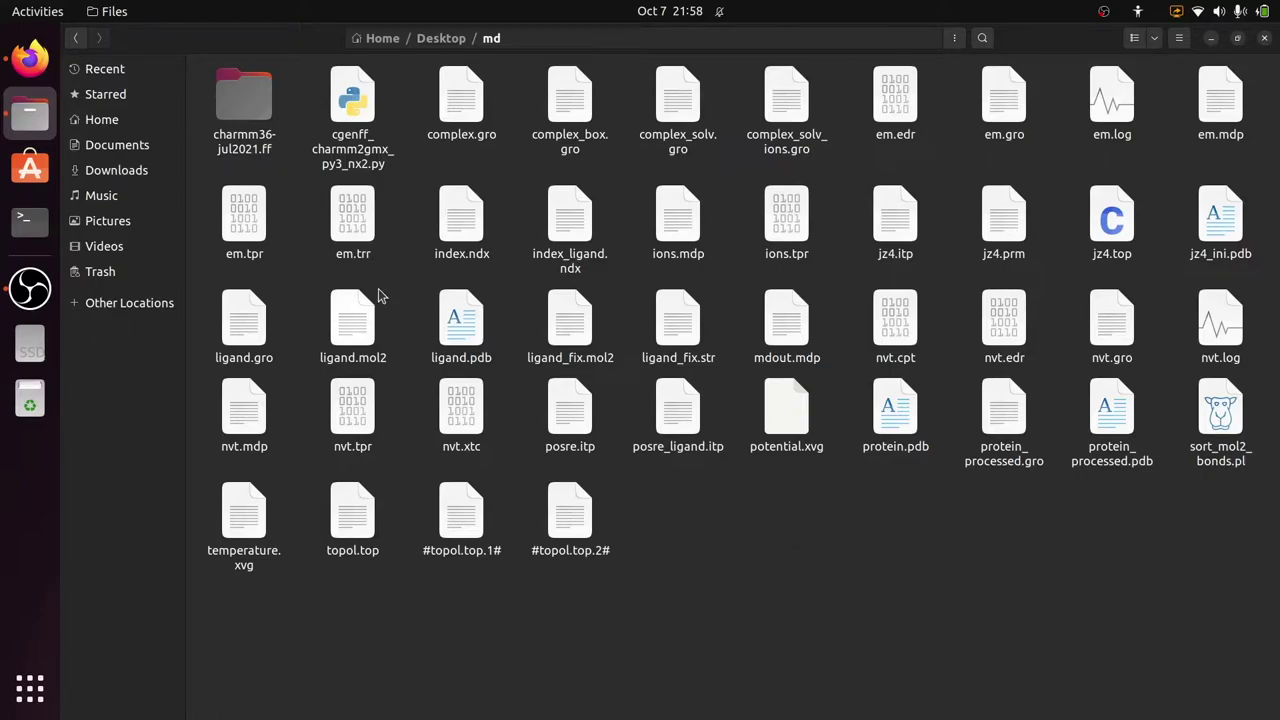
Open the tutorial's npt.mdp link and save it into the Desktop/md folder
left_click(30, 58)
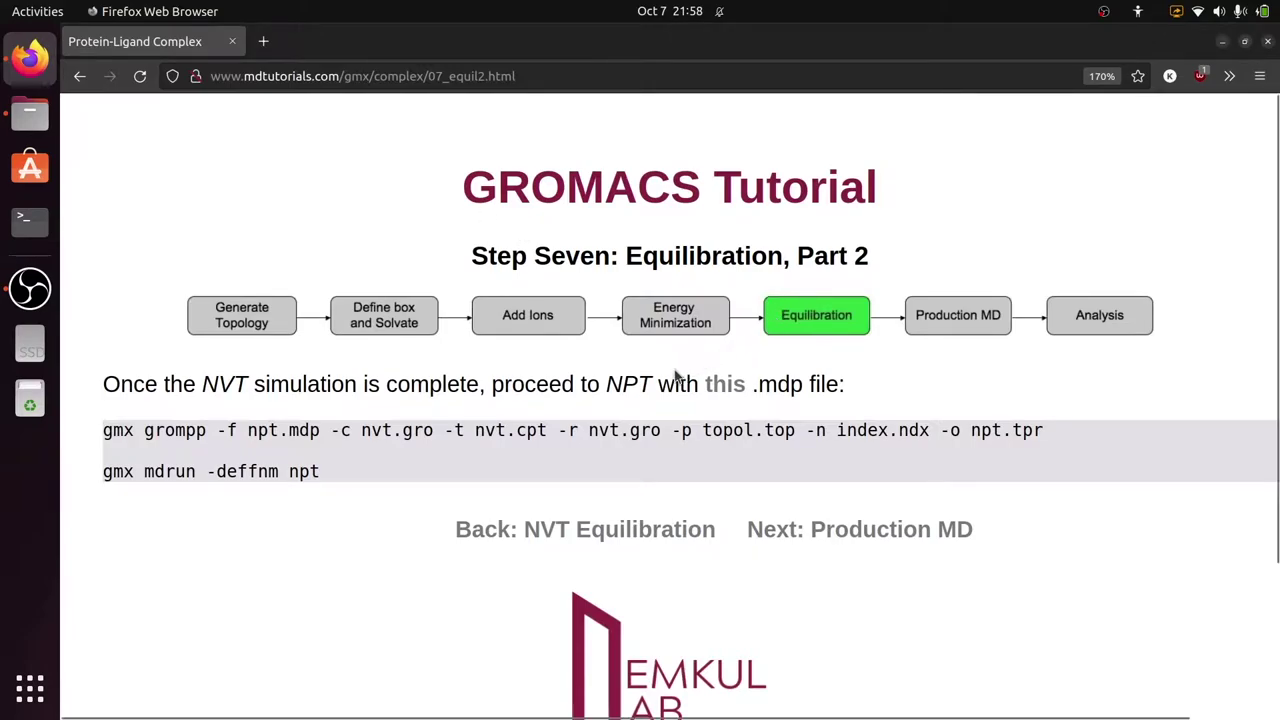
left_click(725, 388)
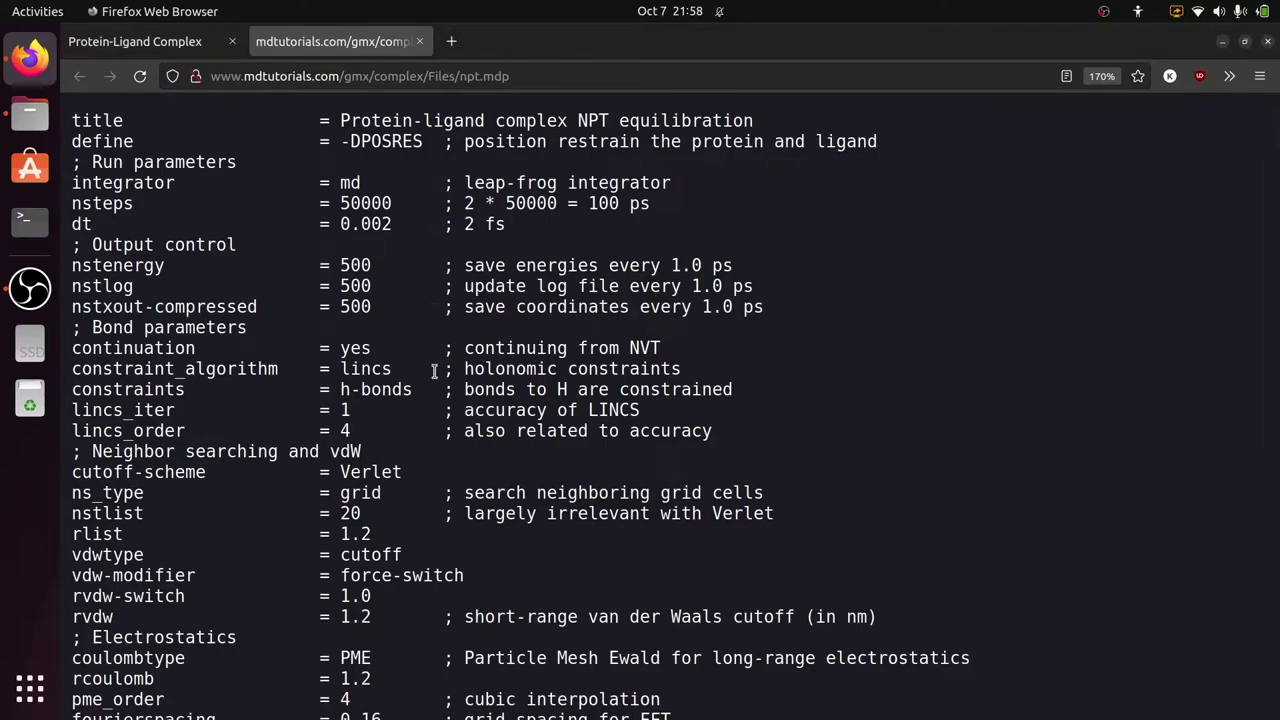
key("ctrl+s")
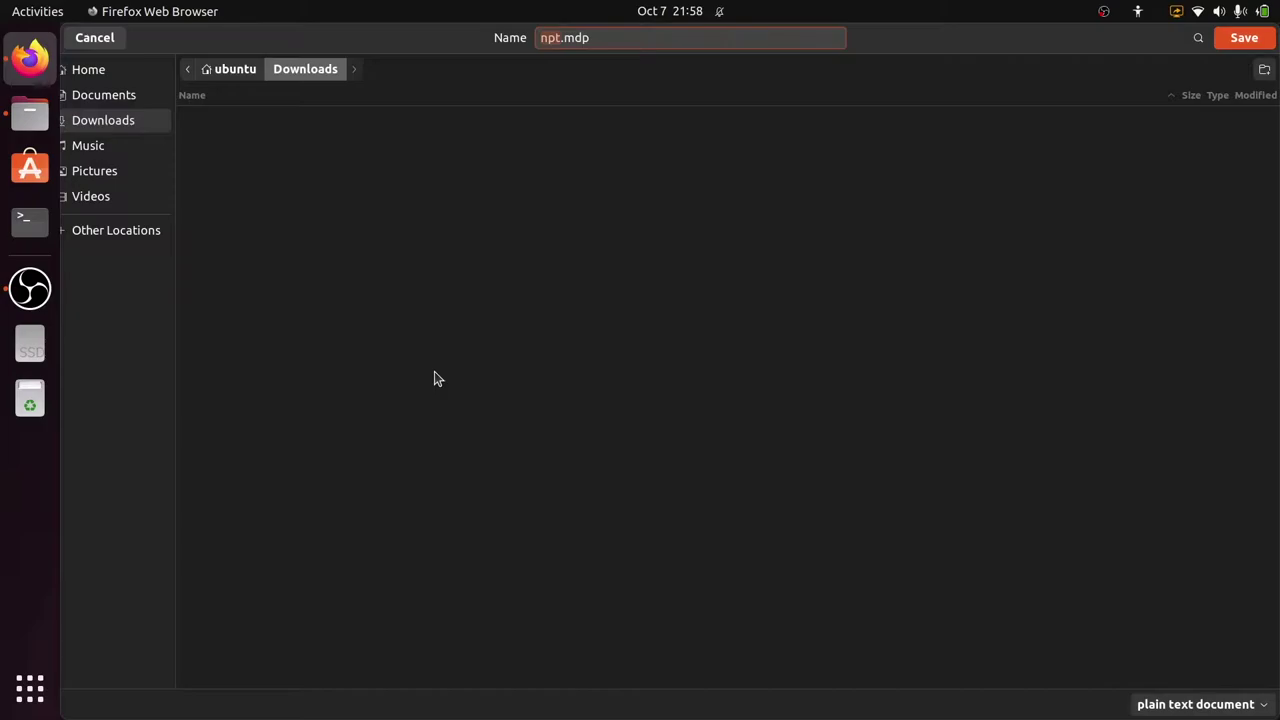
left_click(108, 69)
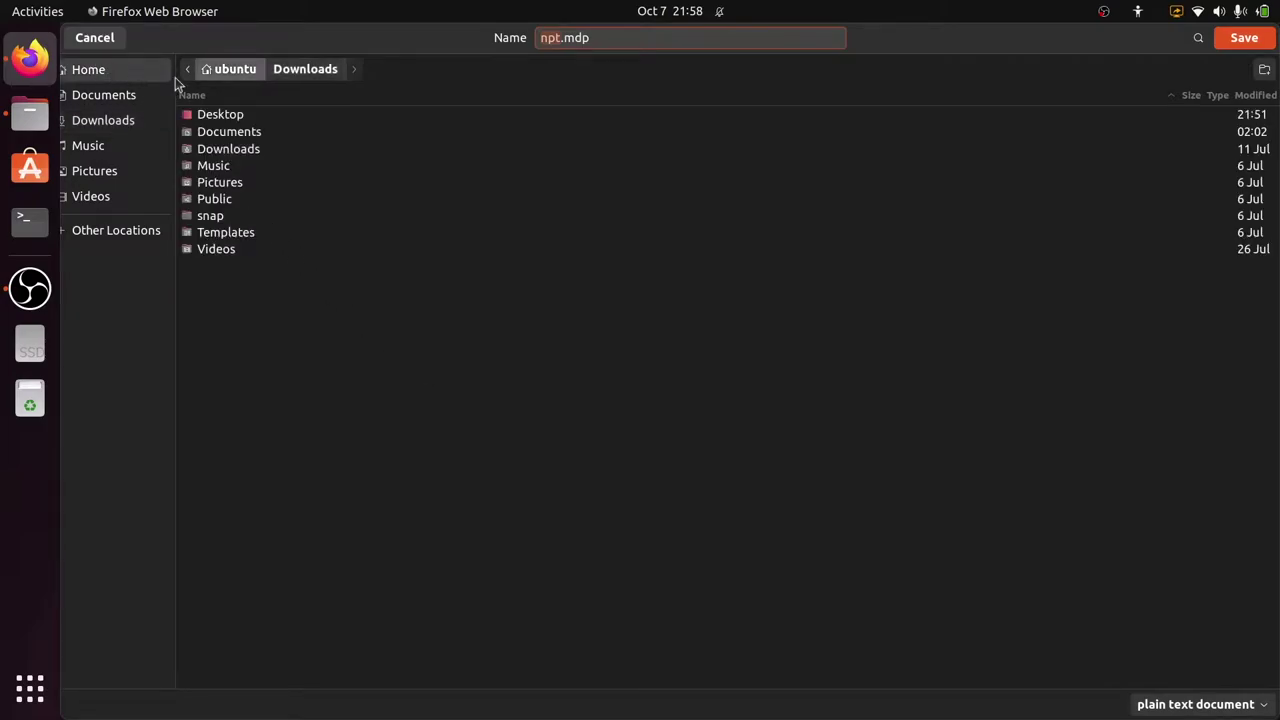
double_click(220, 115)
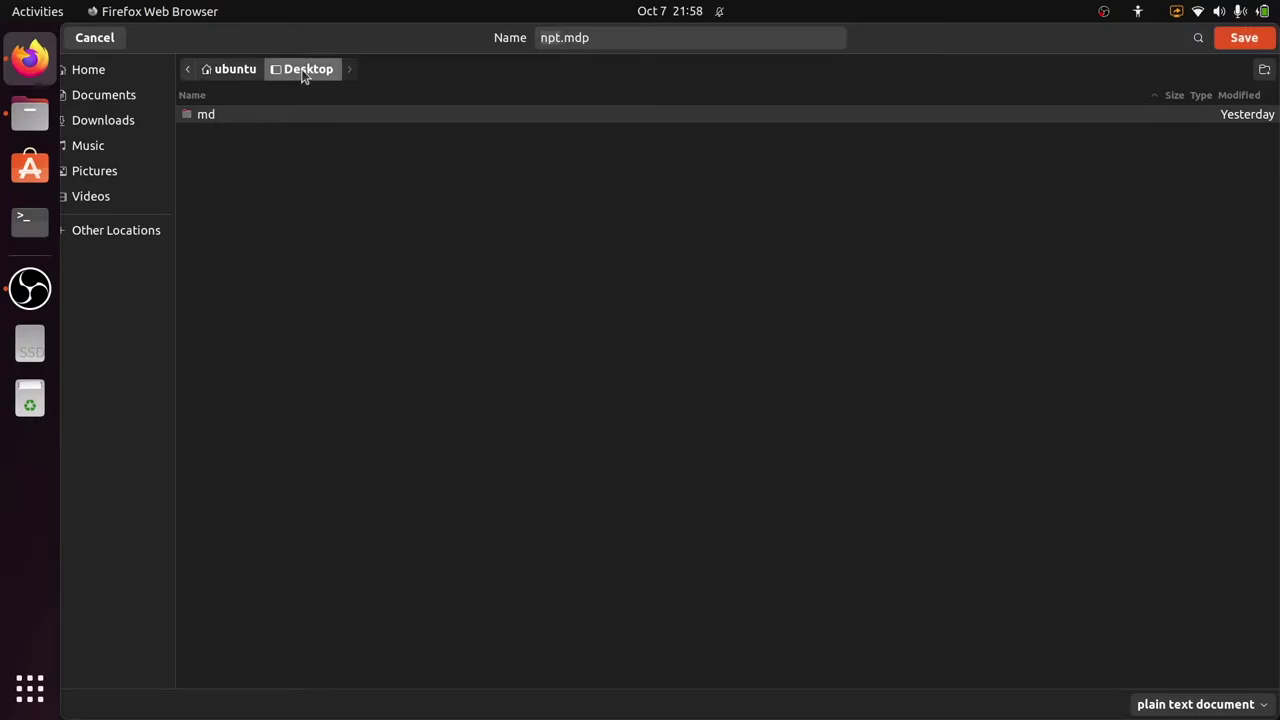
left_click(1245, 42)
left_click(1245, 45)
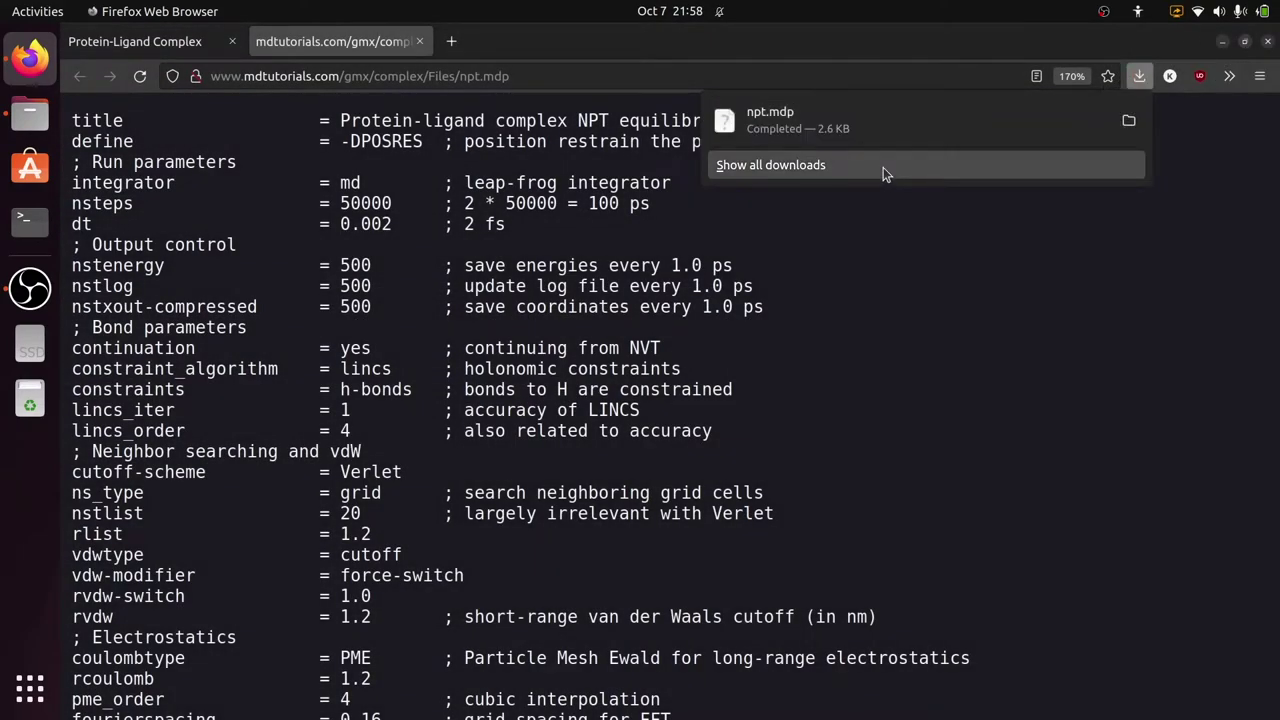
Open npt.mdp from the md folder in Text Editor and enlarge the text
left_click(30, 113)
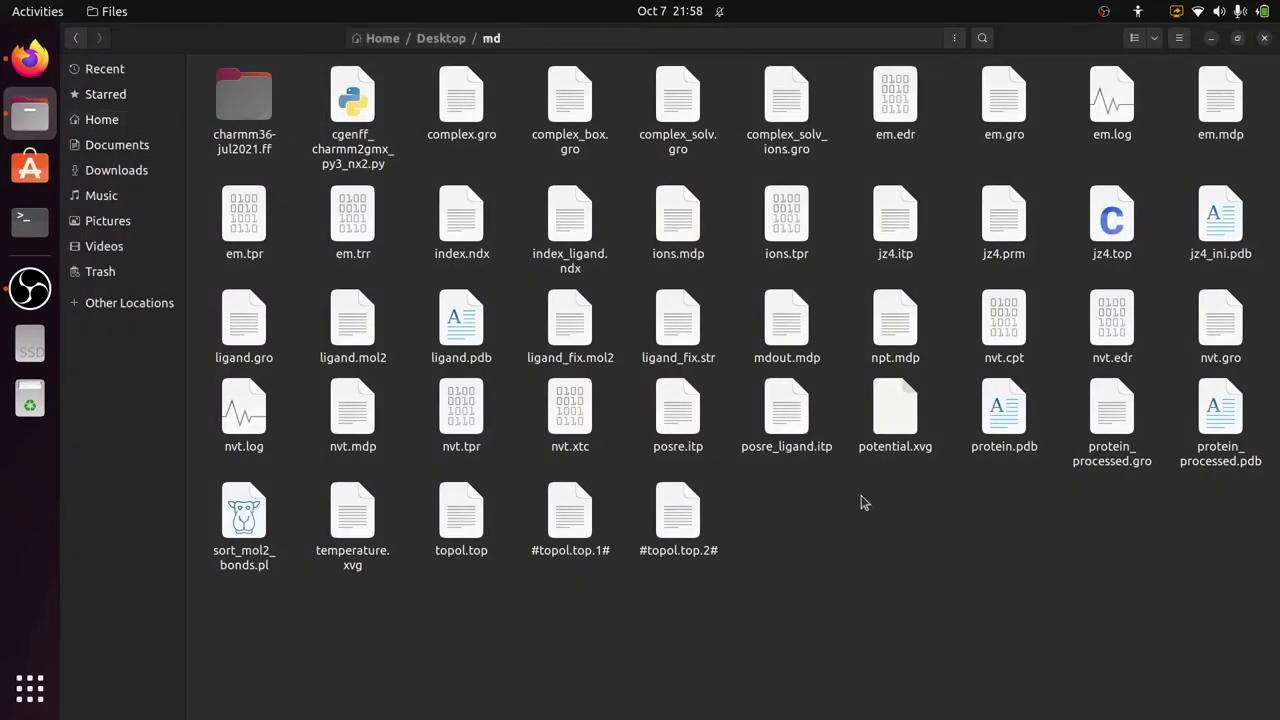
left_click(889, 330)
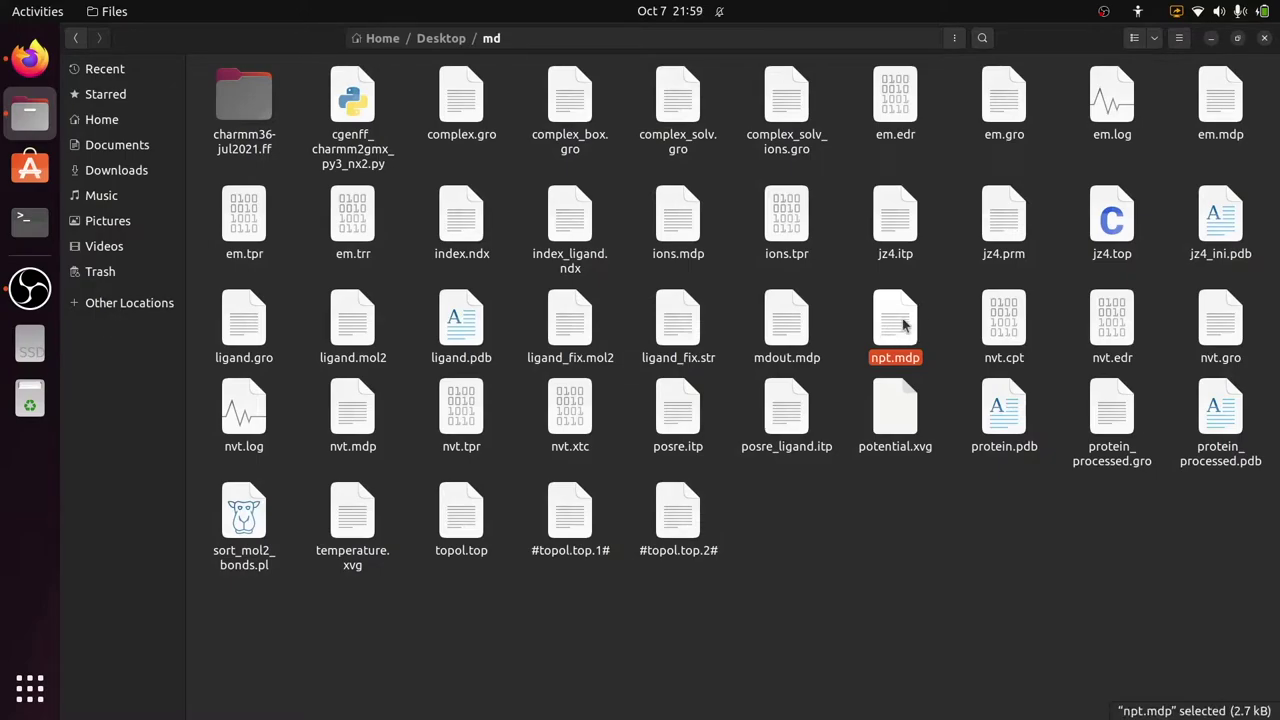
double_click(891, 322)
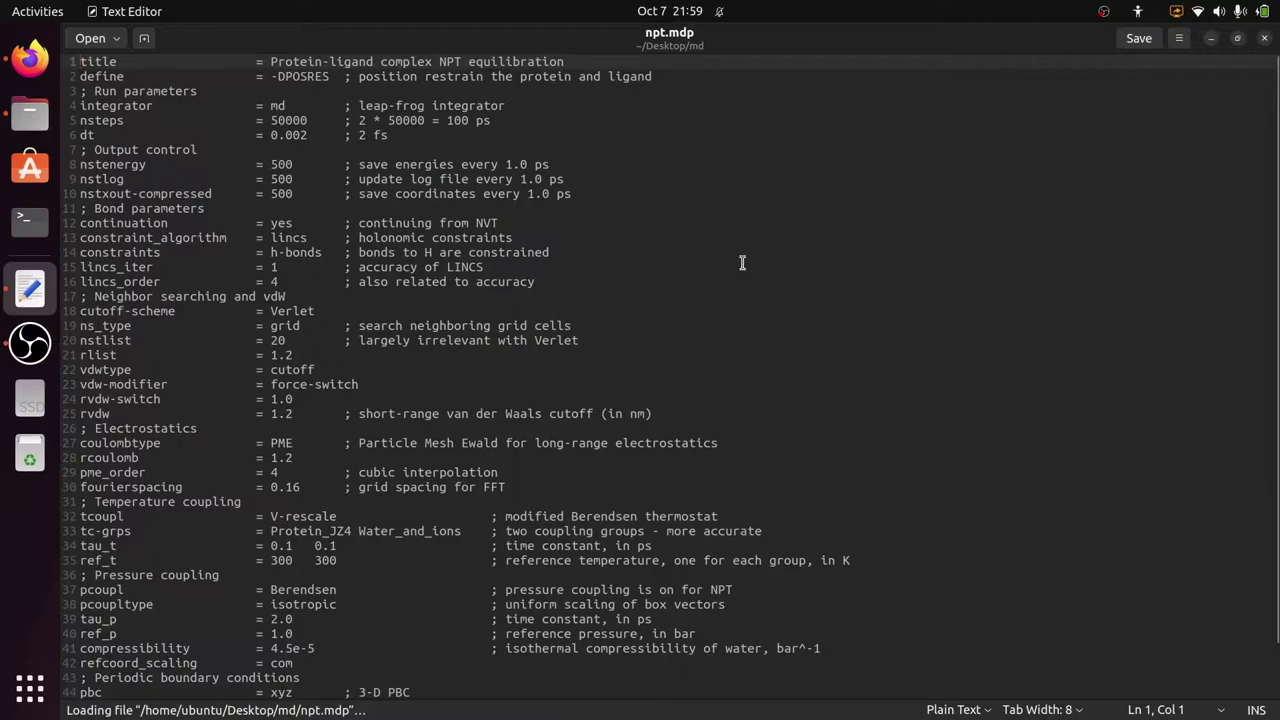
key("ctrl+plus")
key("ctrl+plus")
key("ctrl+plus")
key("ctrl+plus")
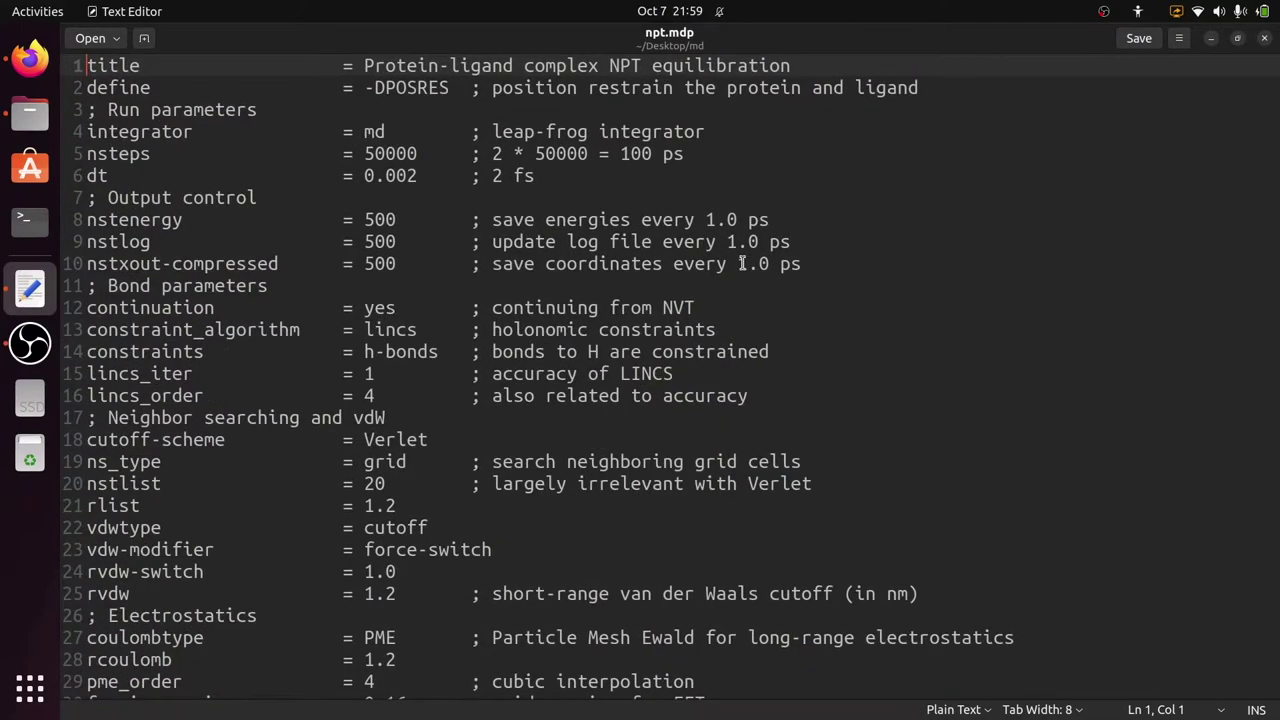
key("ctrl+plus")
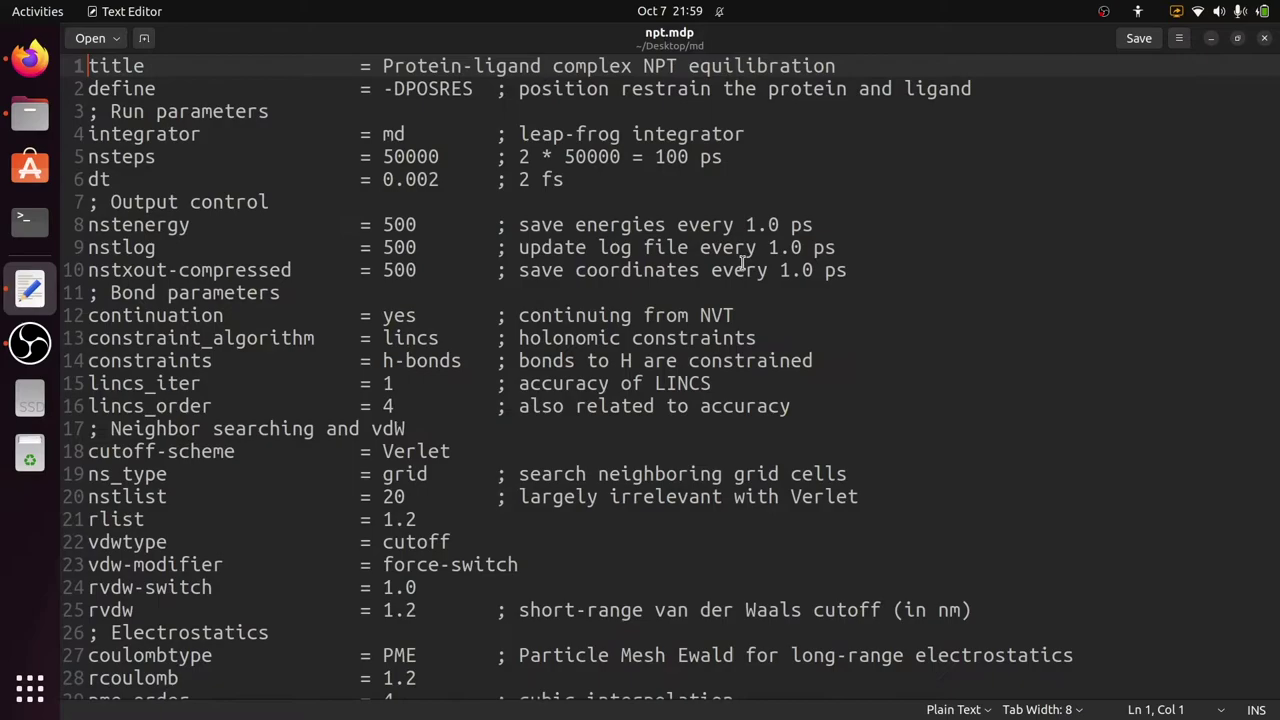
Change nsteps from 50000 to 5000 and its comment to 2 * 5000 = 10 ps
left_click(447, 165)
key("BackSpace")
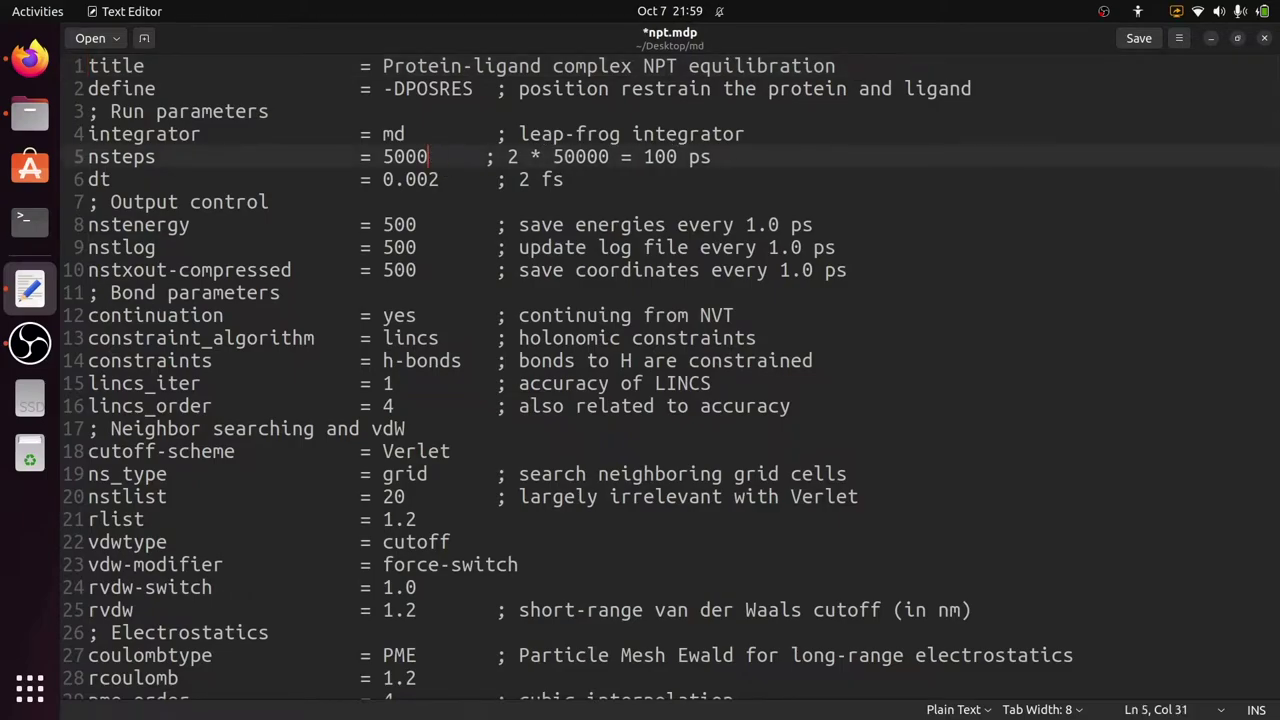
left_click(611, 157)
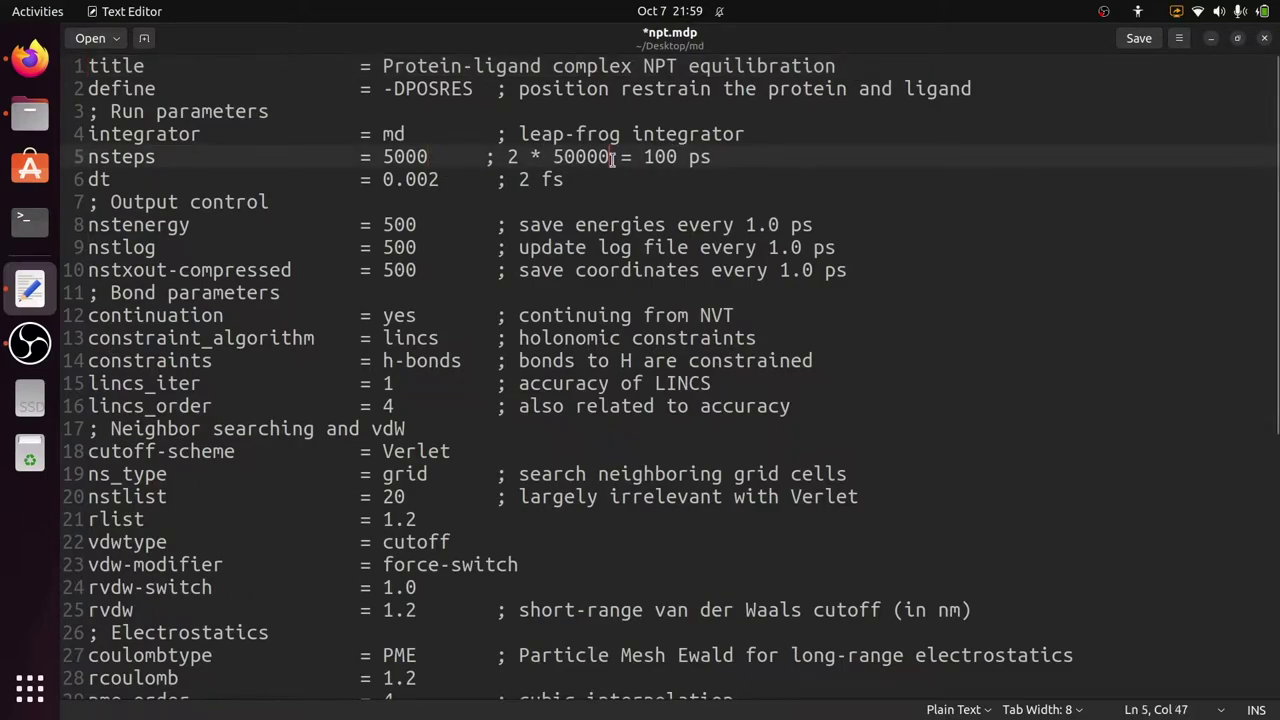
key("BackSpace")
left_click(673, 158)
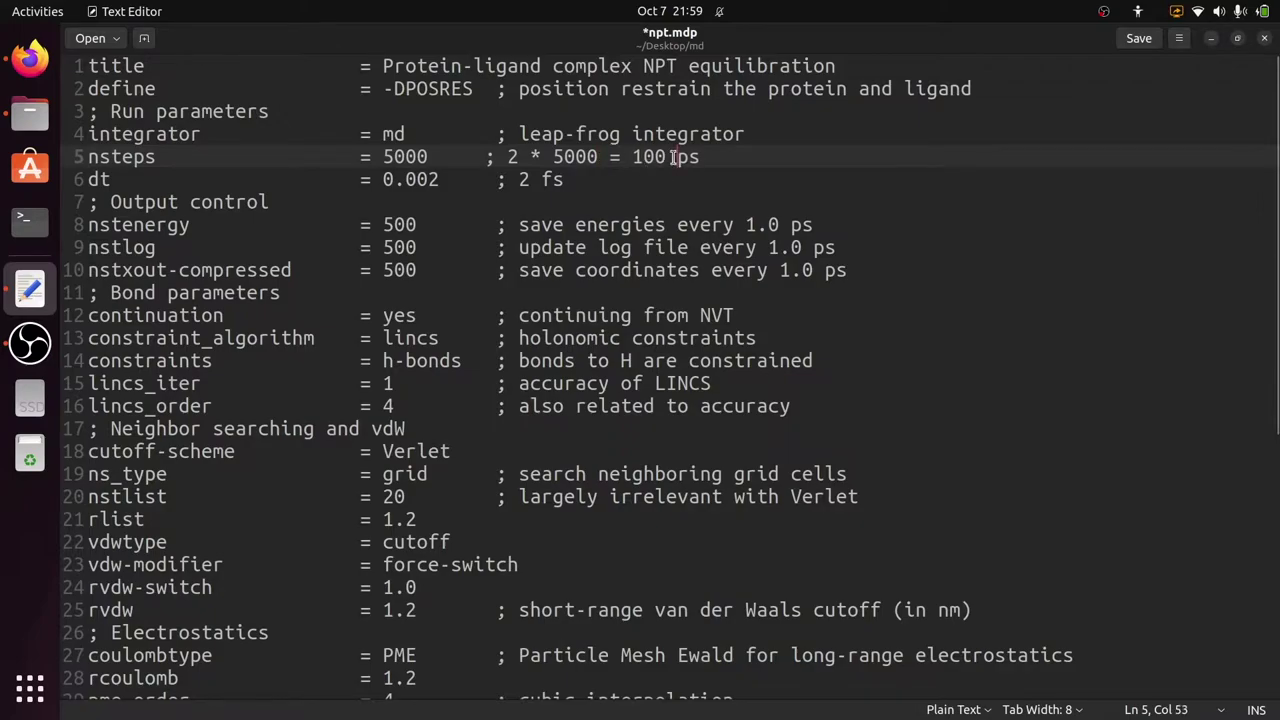
key("BackSpace")
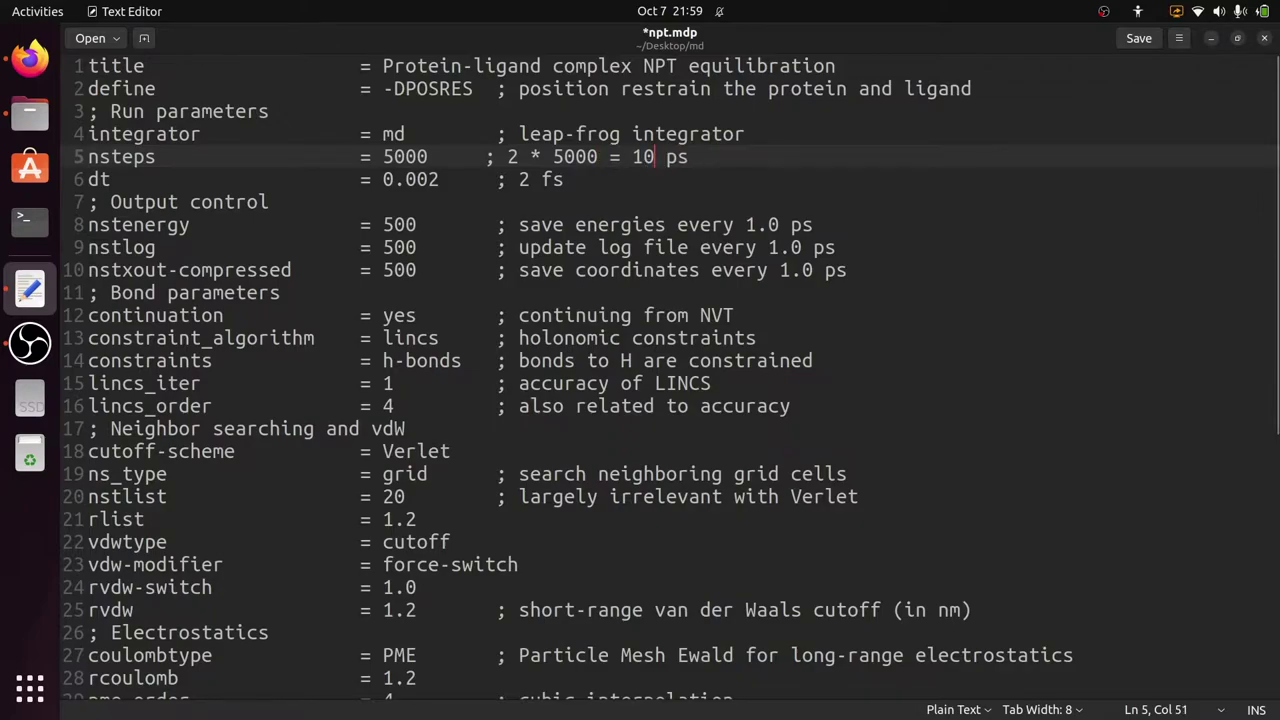
left_click(461, 316)
Set tc-grps to 'Protein_JZ4 Water_CLA' and save npt.mdp
scroll(563, 405, "down", 4)
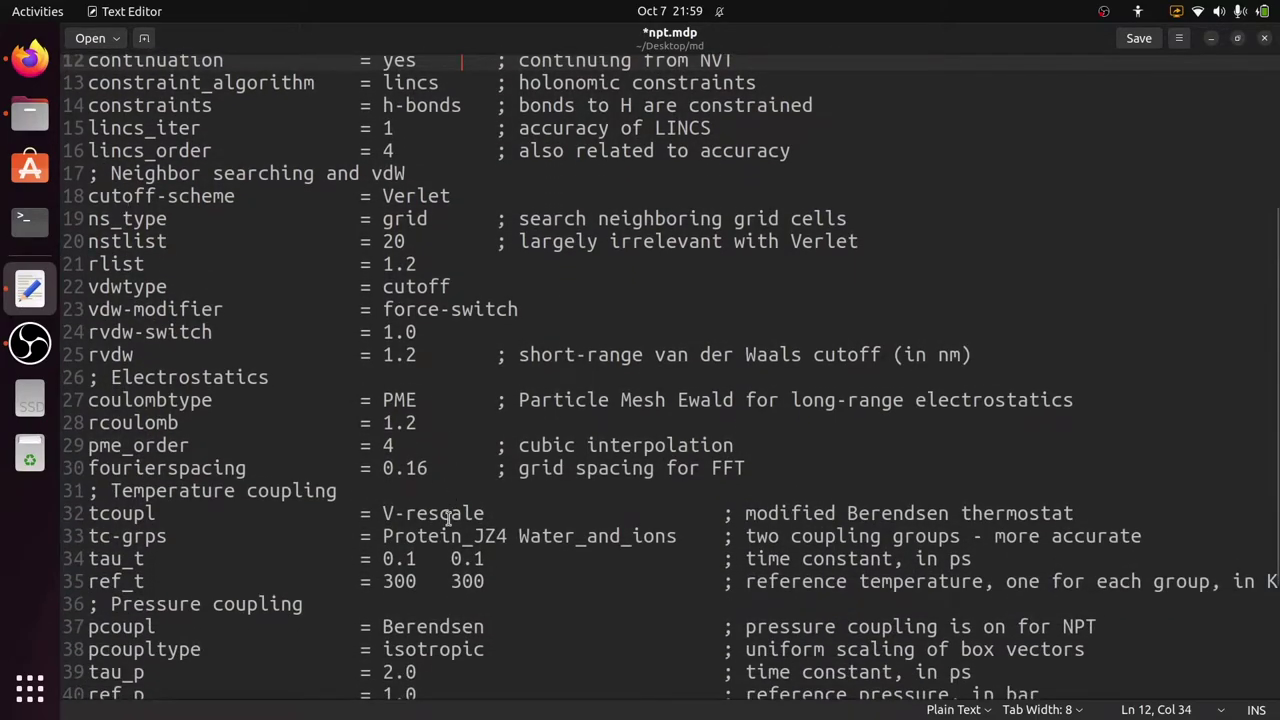
scroll(448, 518, "down", 3)
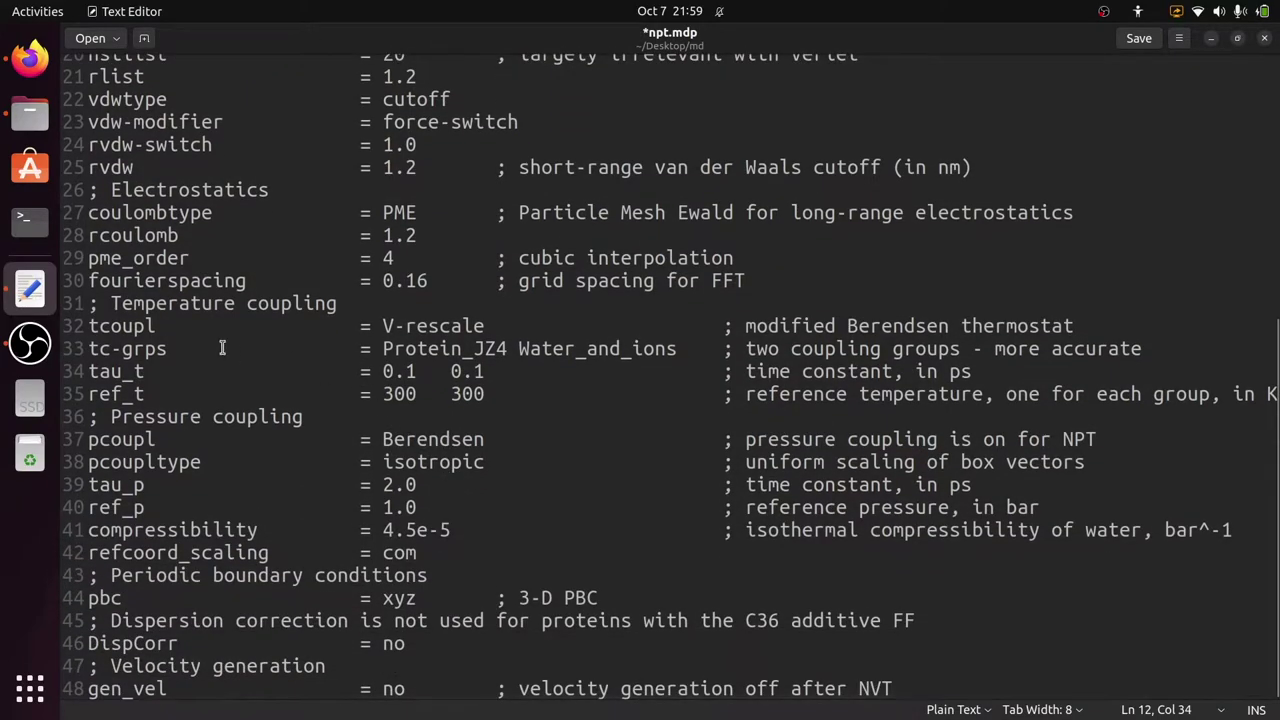
left_click(91, 349)
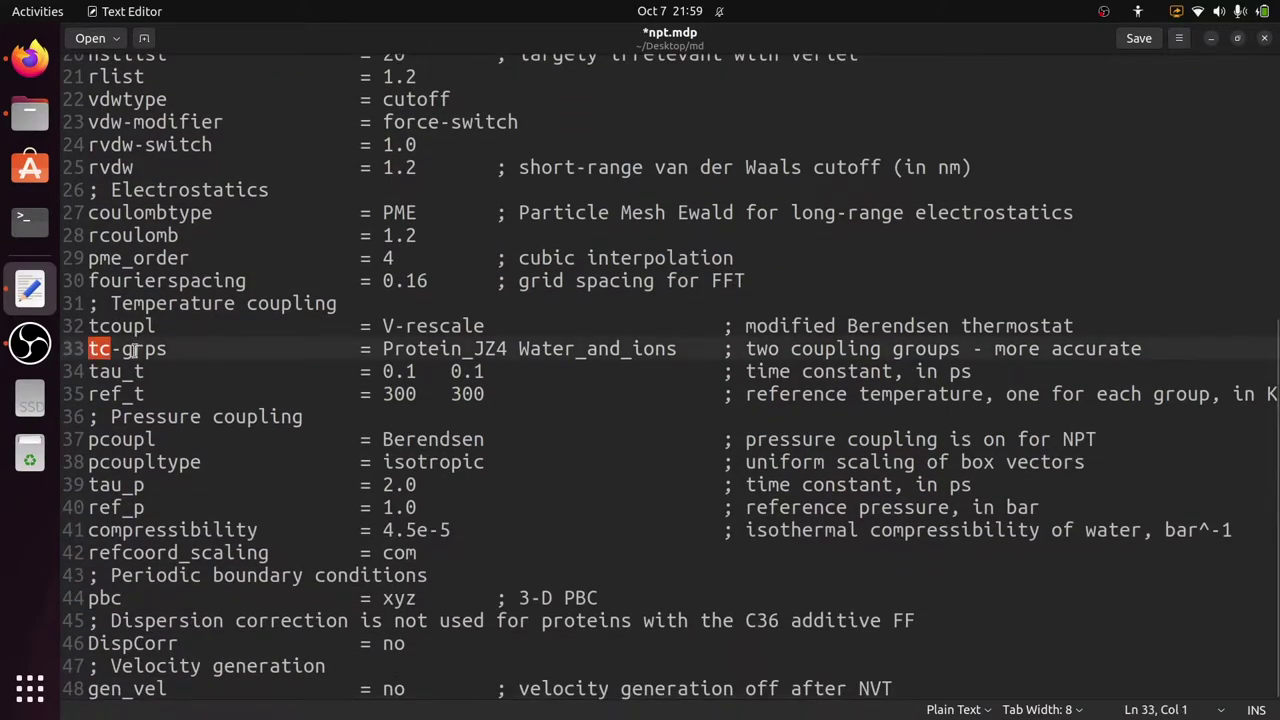
double_click(134, 349)
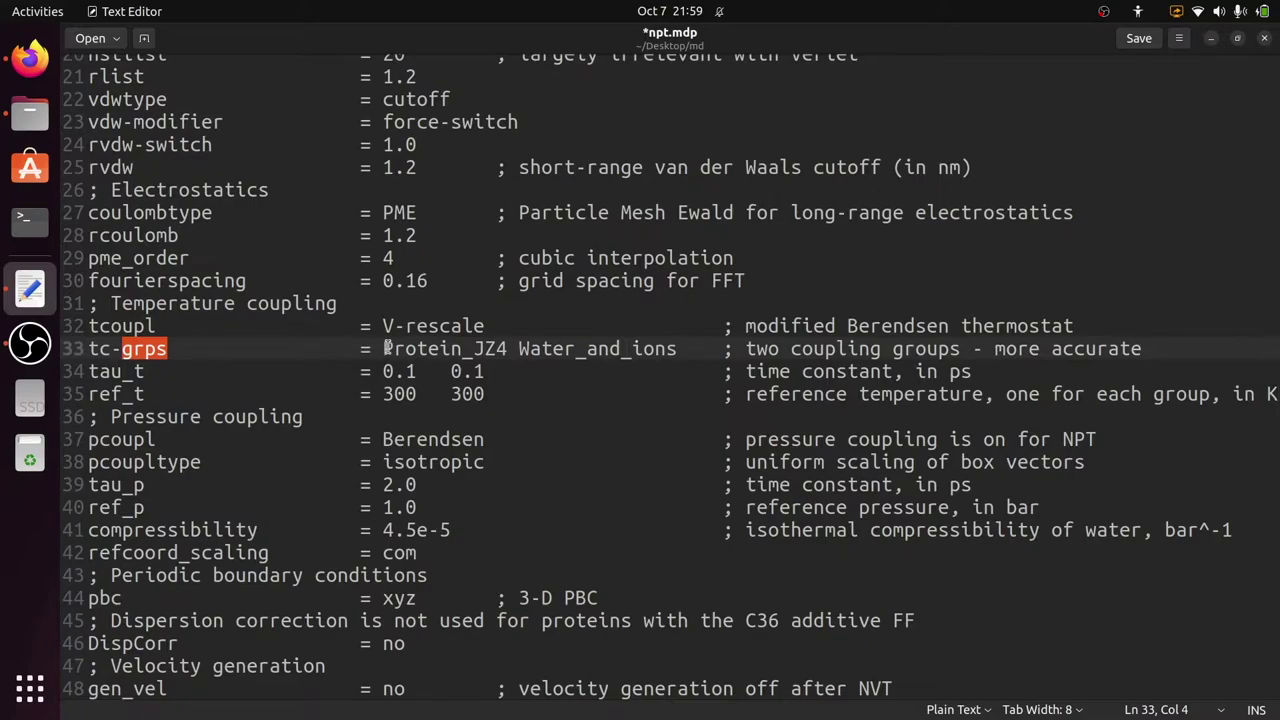
double_click(445, 348)
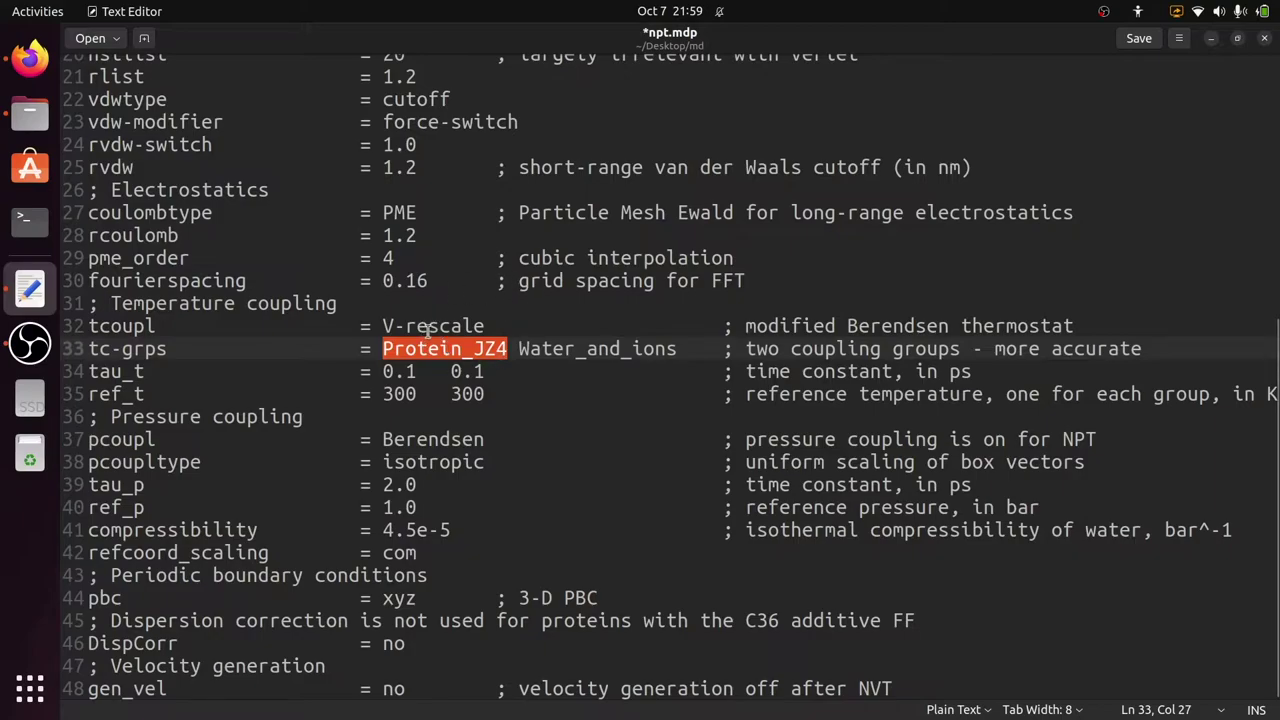
double_click(572, 350)
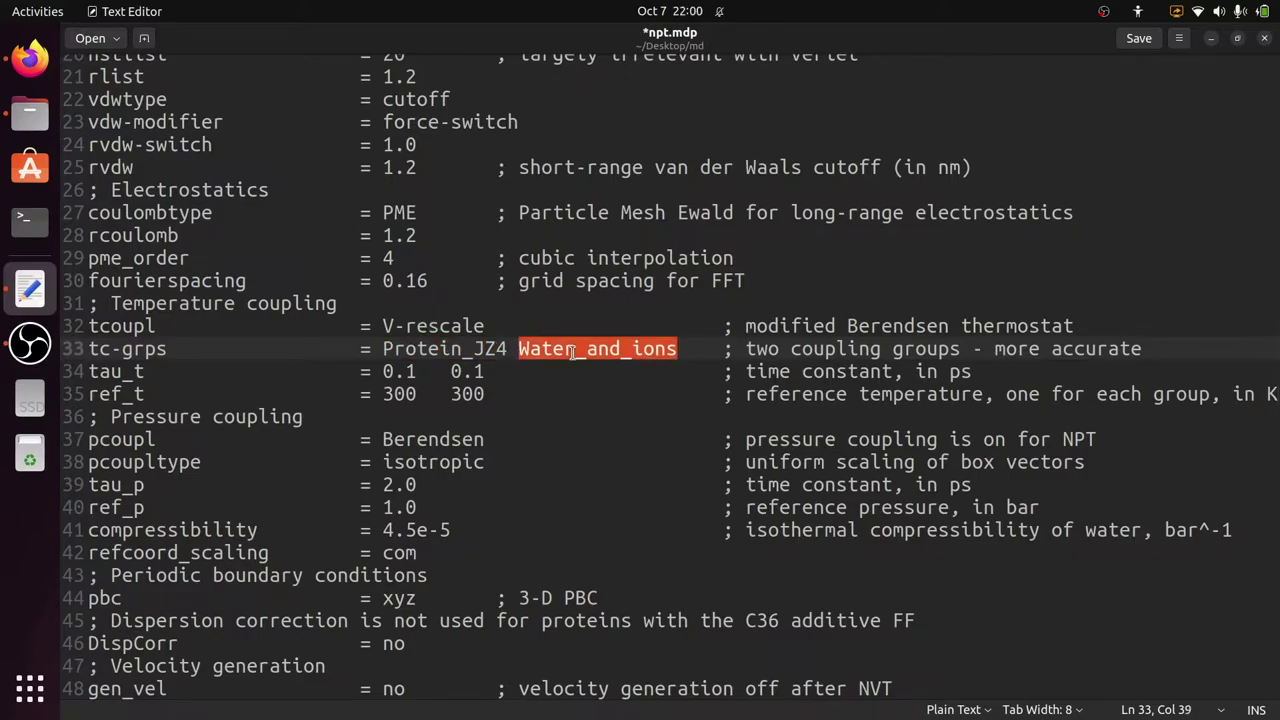
left_click(679, 348)
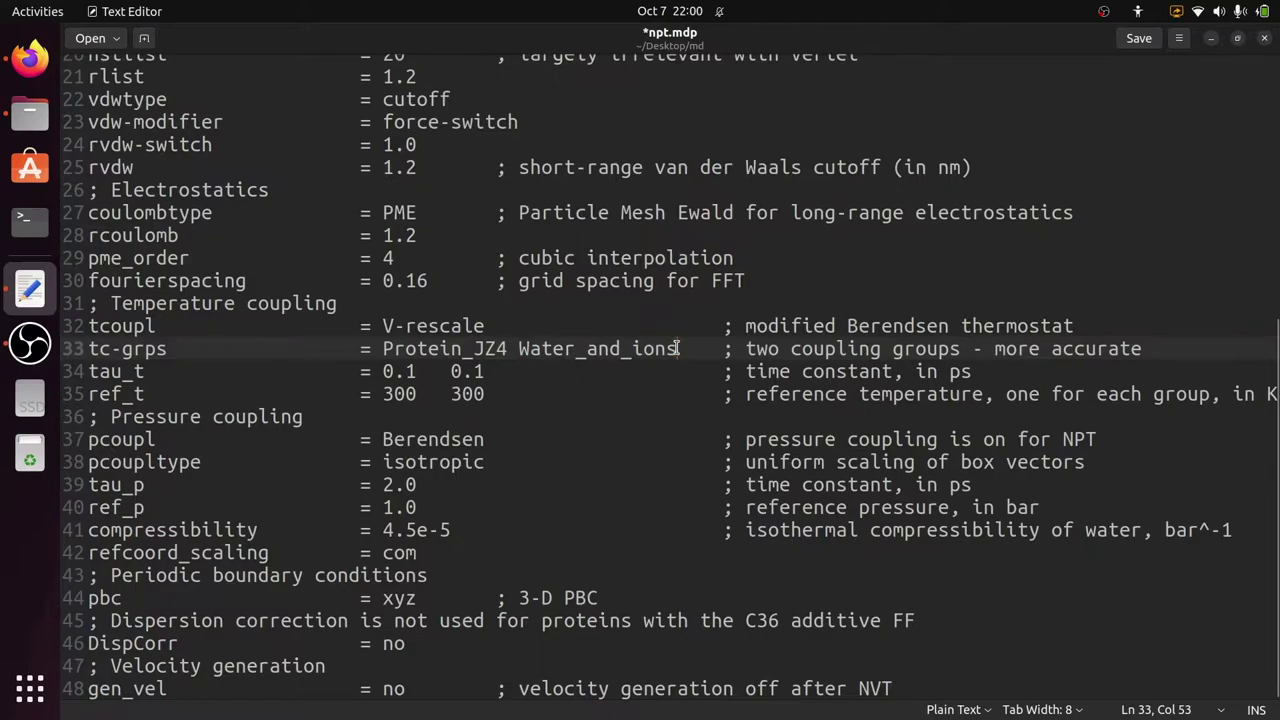
key("BackSpace")
key("BackSpace")
key("BackSpace")
key("BackSpace")
key("BackSpace")
key("BackSpace")
key("BackSpace")
key("BackSpace")
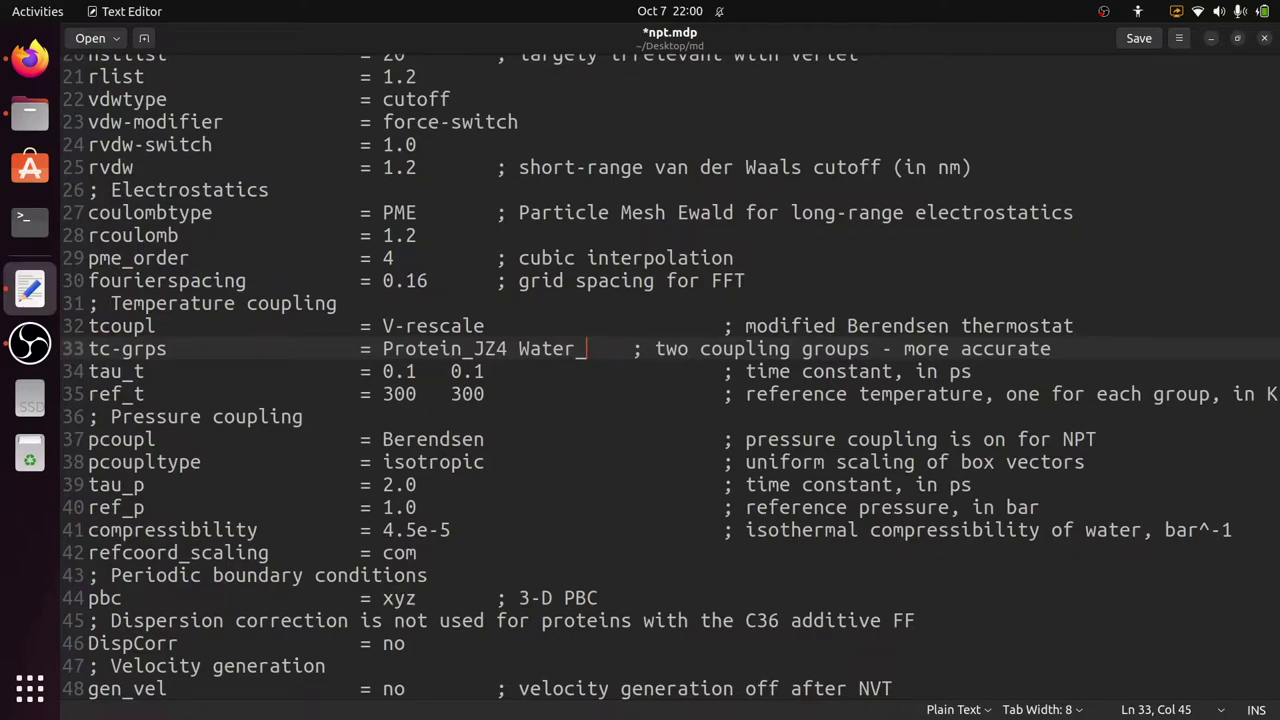
type("CLA")
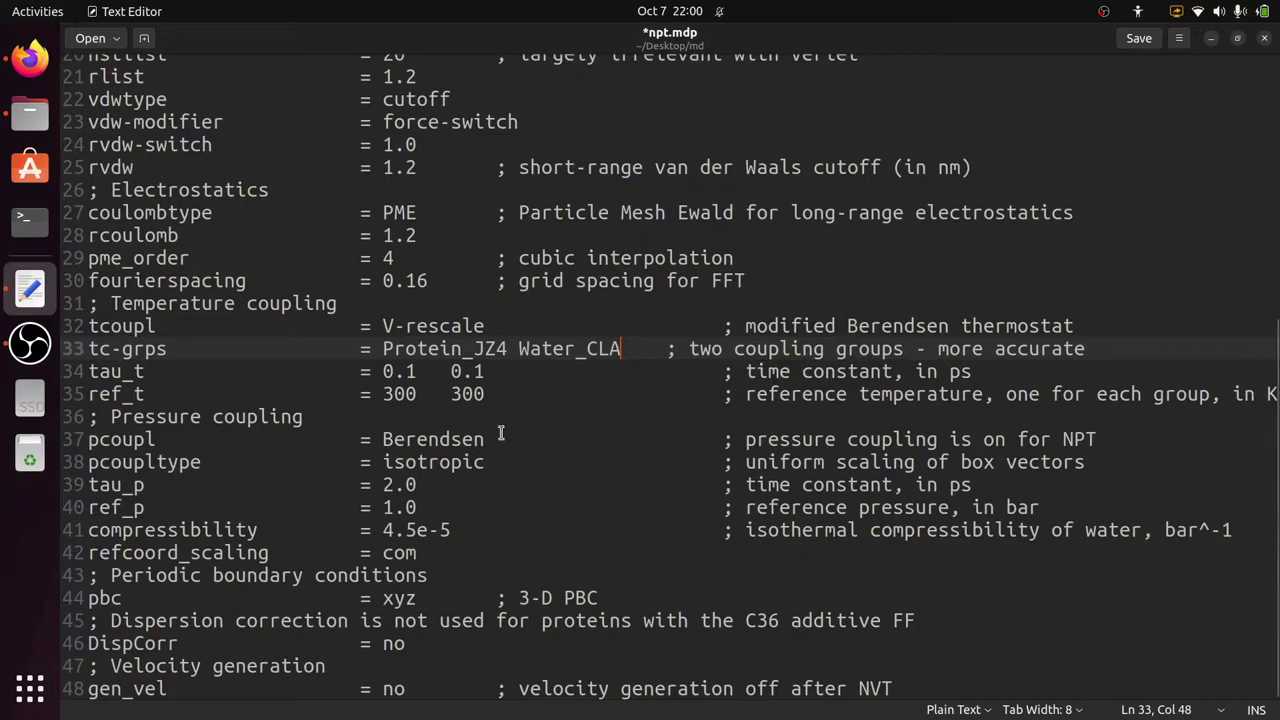
key("ctrl+s")
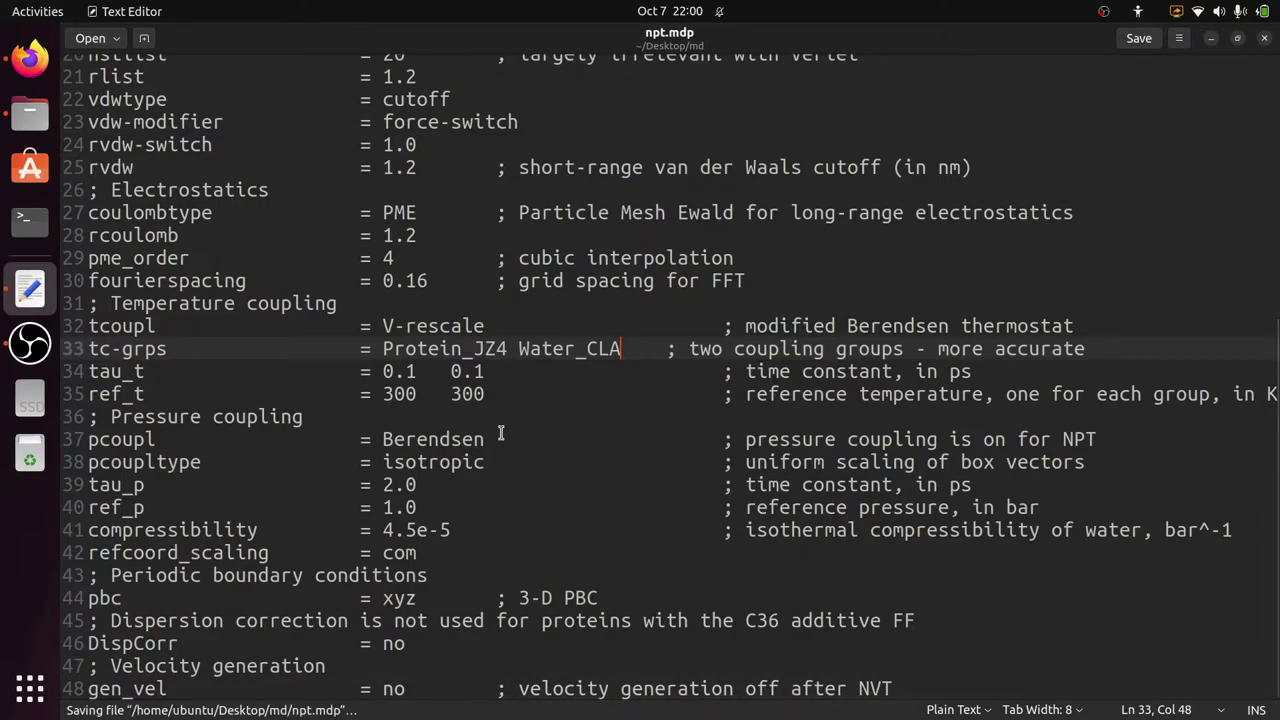
Open a terminal in the md folder and run the pasted gmx grompp command to build npt.tpr
left_click(1266, 39)
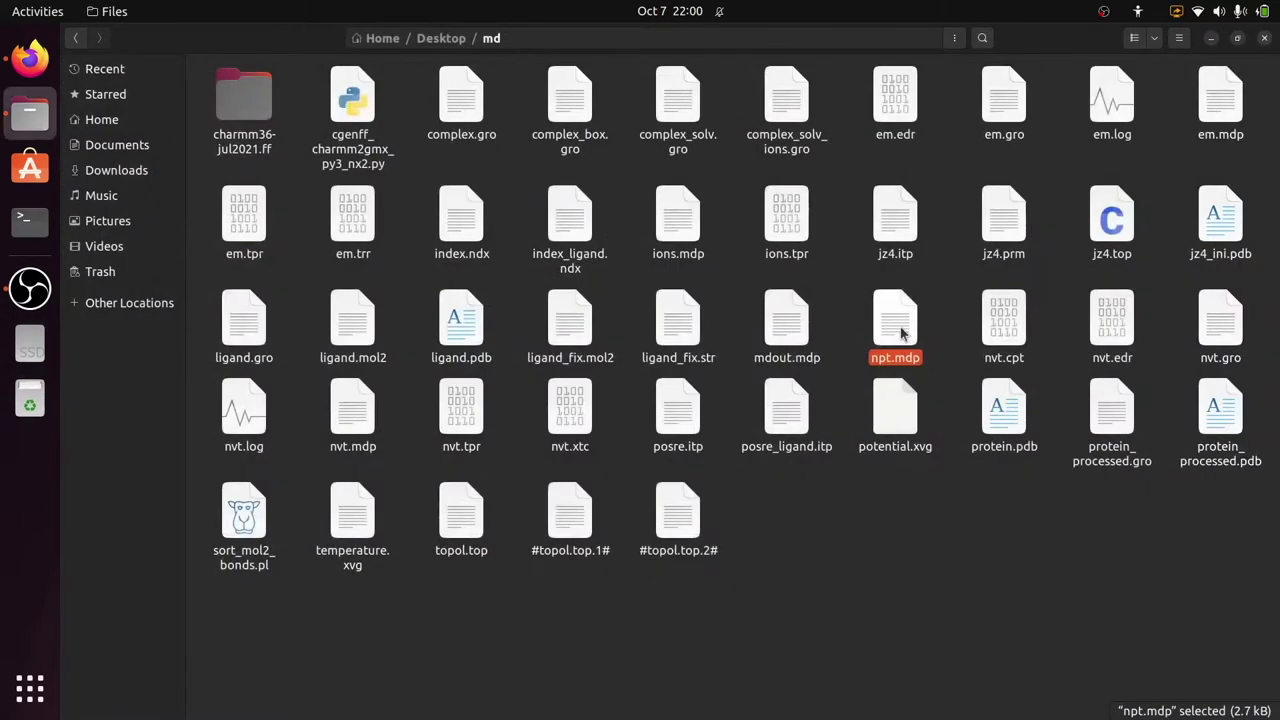
right_click(818, 564)
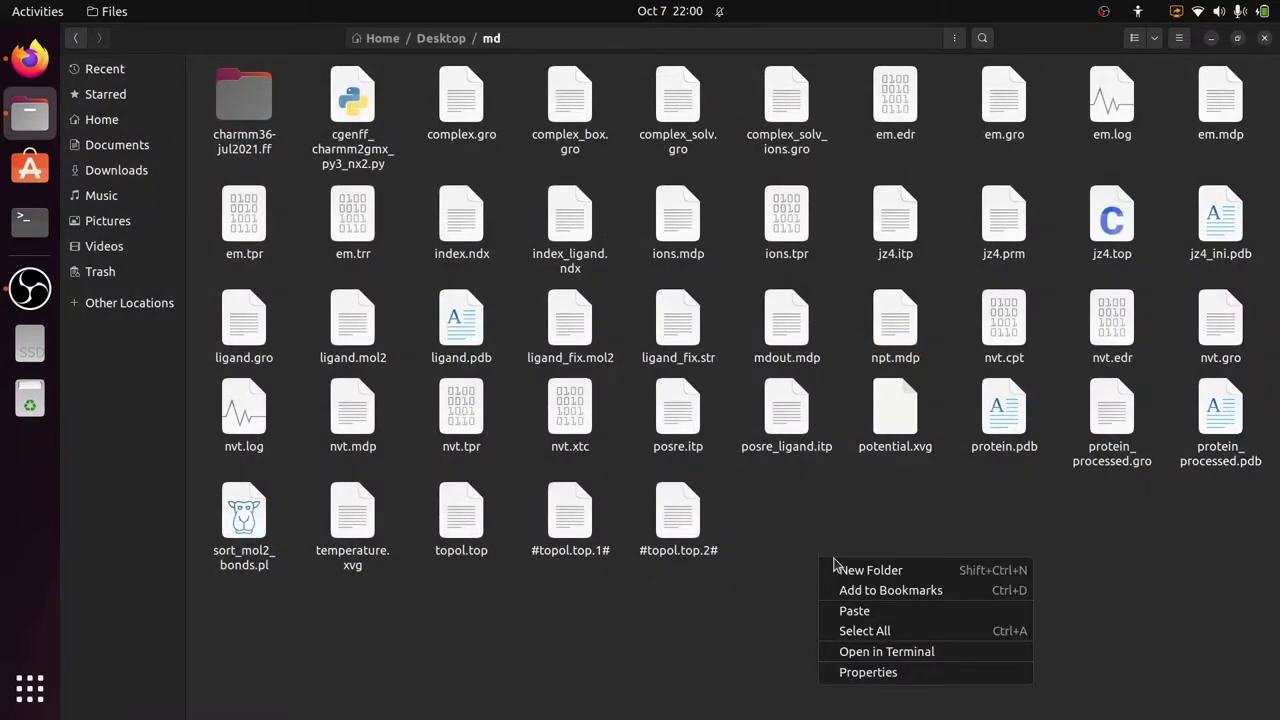
left_click(878, 656)
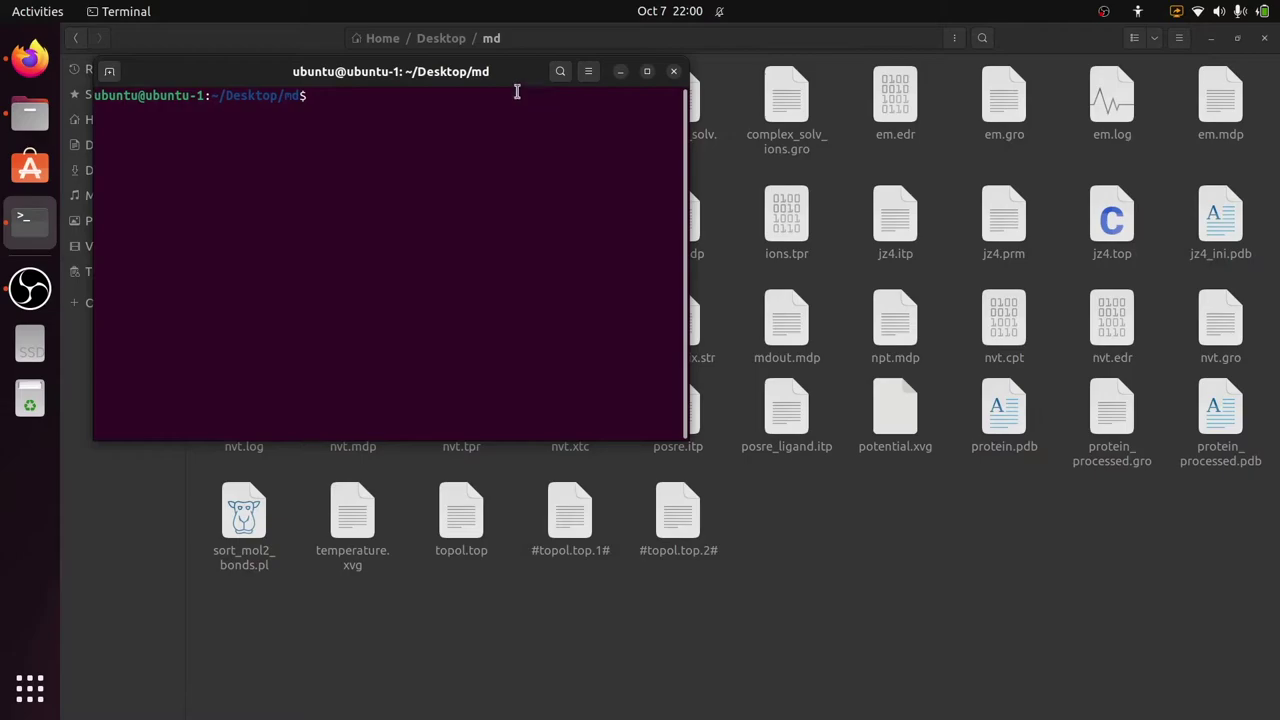
left_click_drag(509, 74, 741, 199)
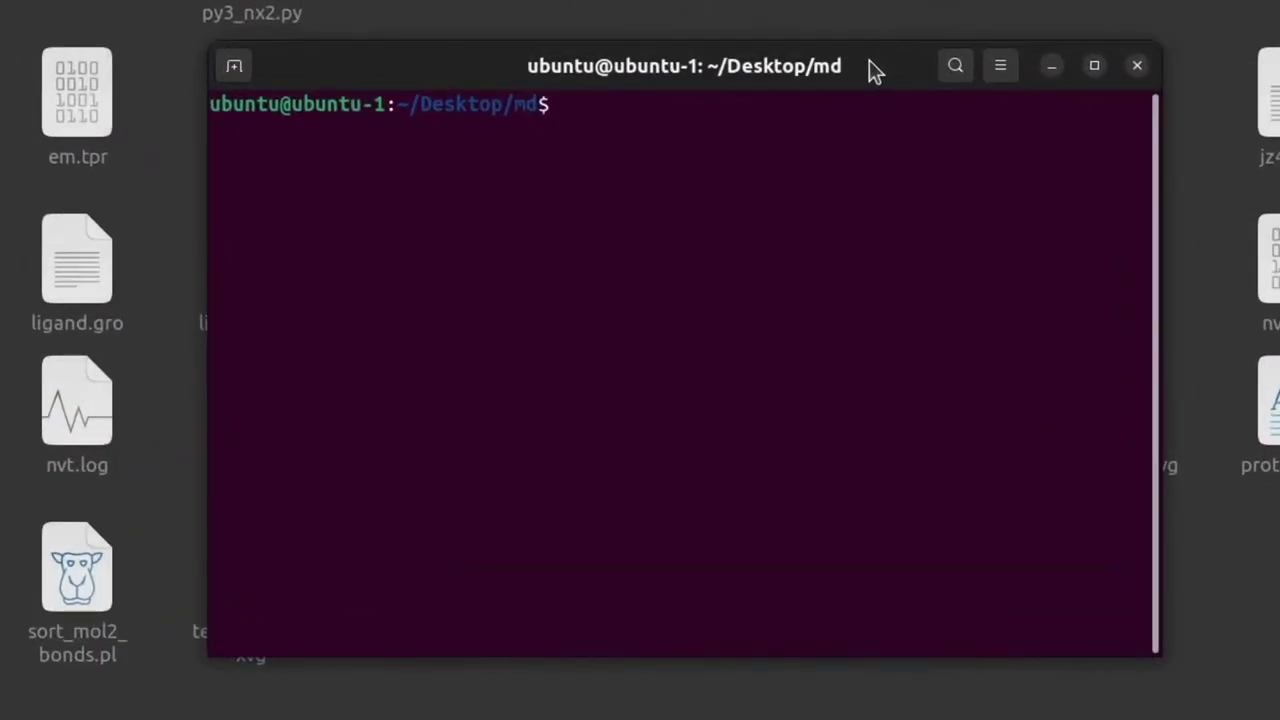
type("gmx grompp -f npt.mdp -c nvt.gro -t nvt.cpt -r nvt.gro -p topol.top -n index.ndx -o npt.tpr")
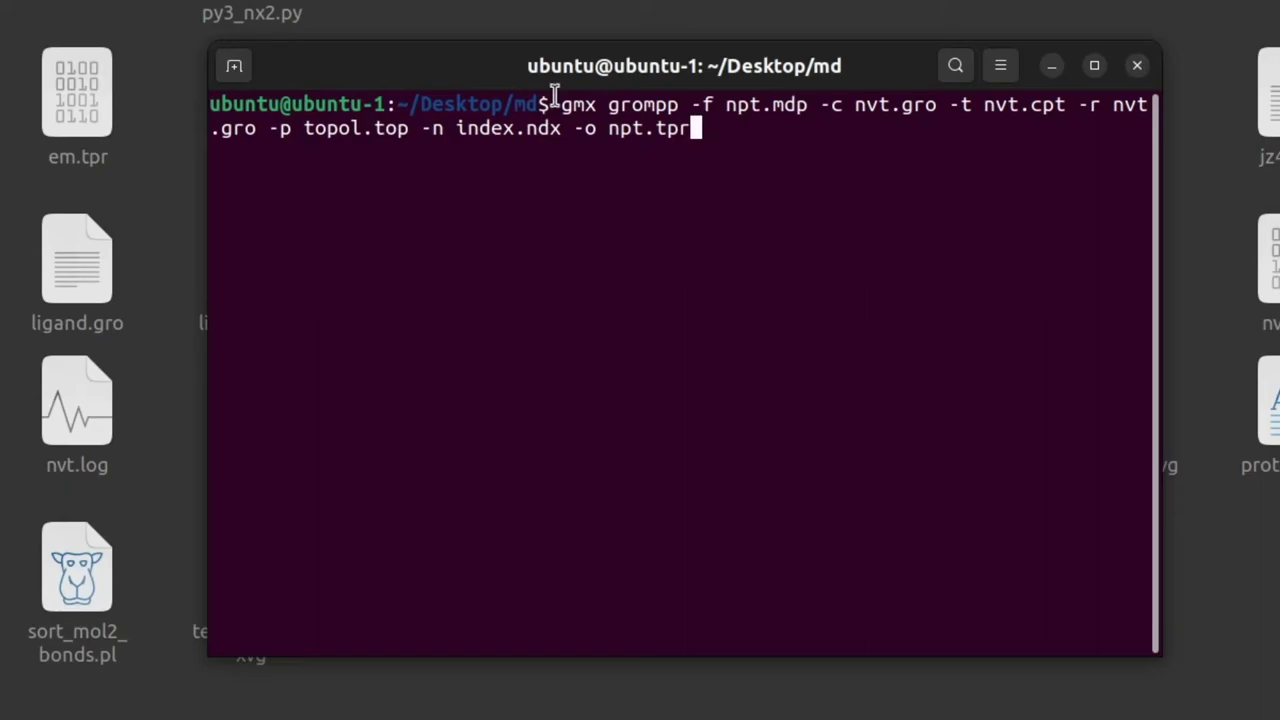
key("Return")
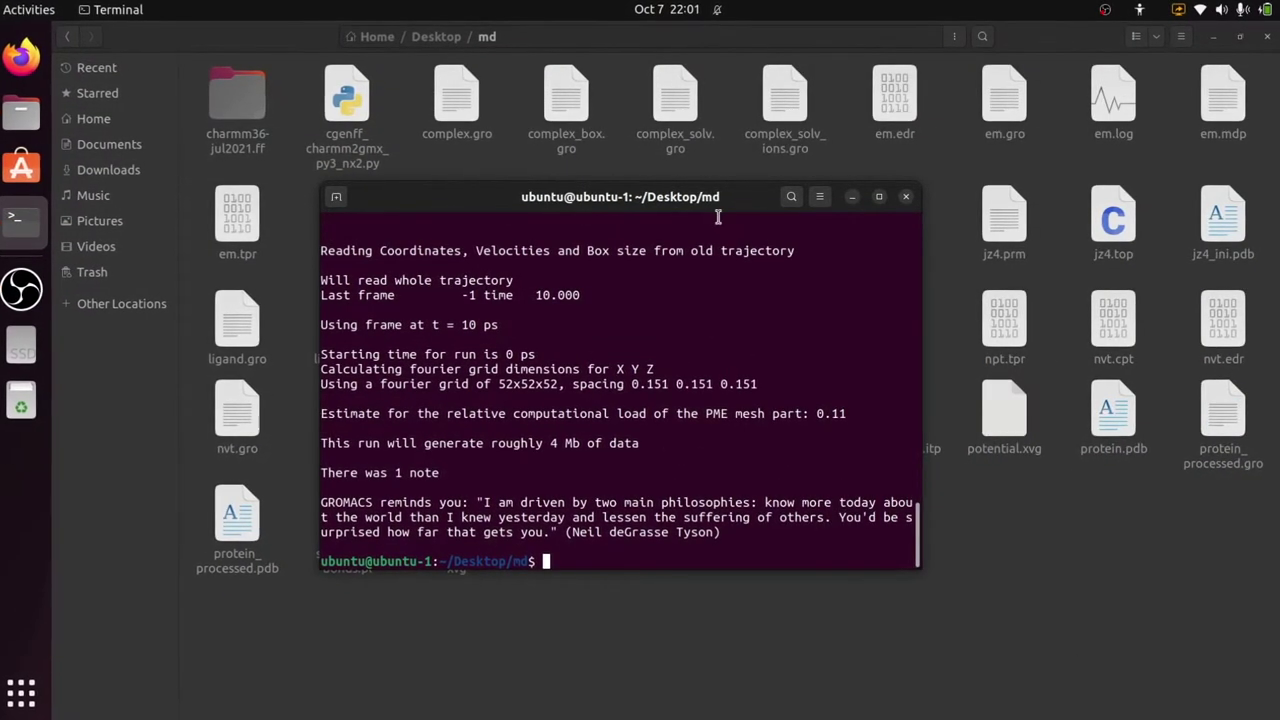
Confirm npt.tpr exists in the md folder, then return to the terminal
left_click(982, 614)
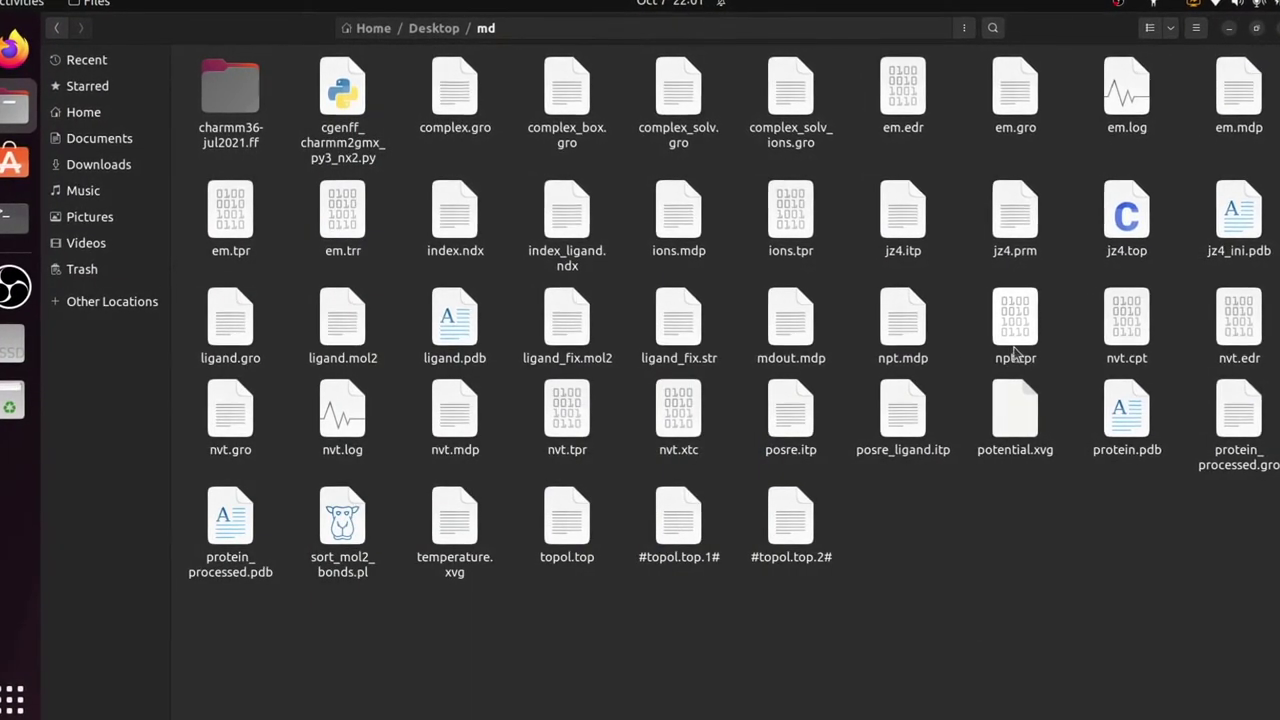
left_click(1003, 322)
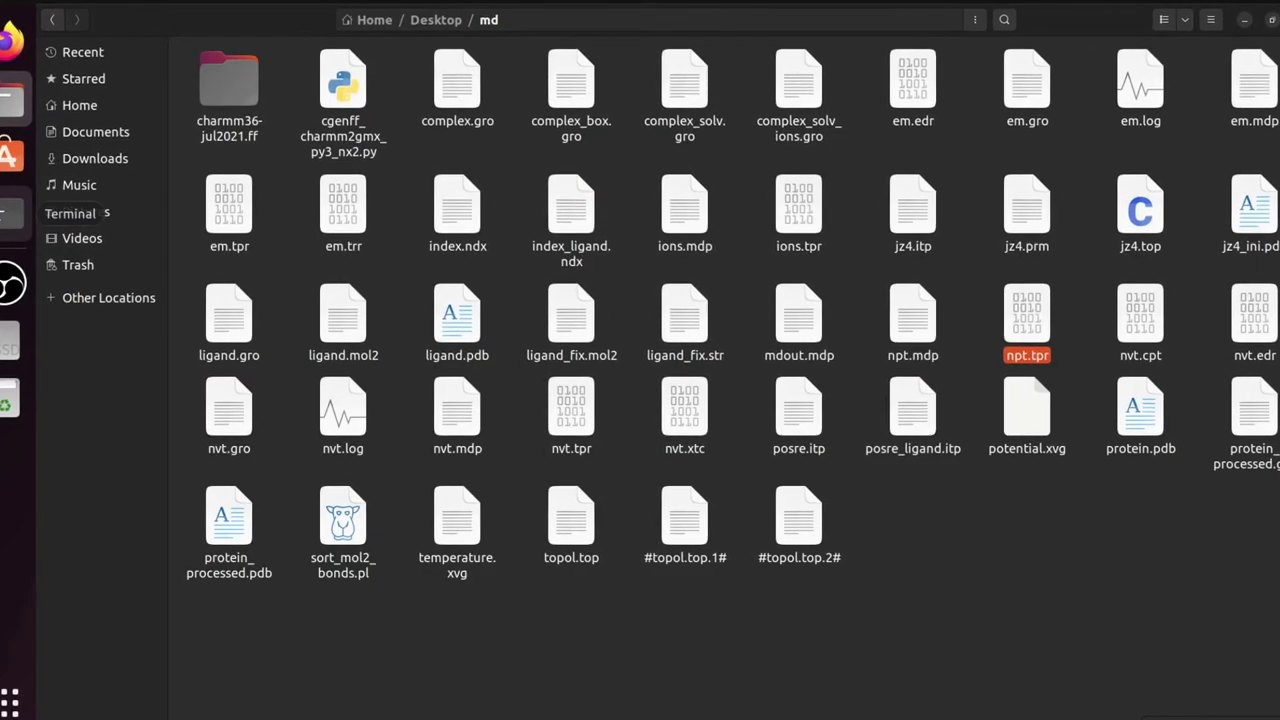
left_click(10, 213)
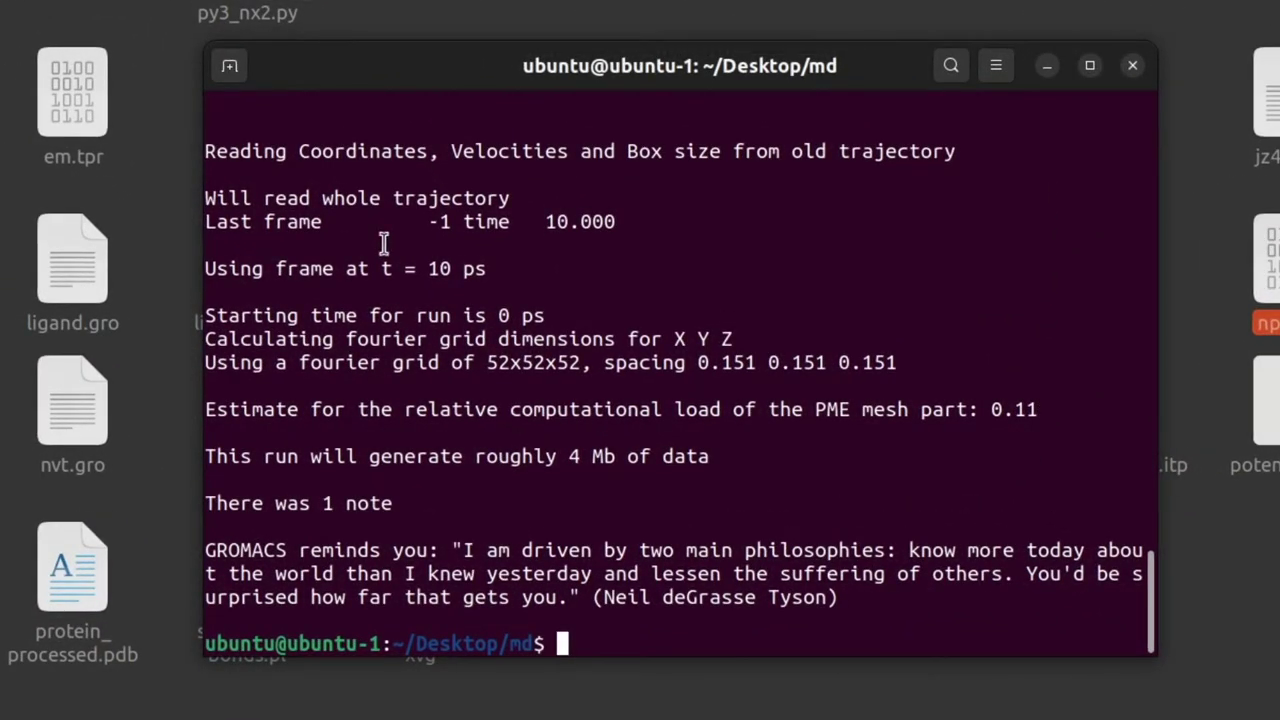
Run gmx mdrun -v -deffnm npt through all 5000 steps, then clear the output
key("ctrl+l")
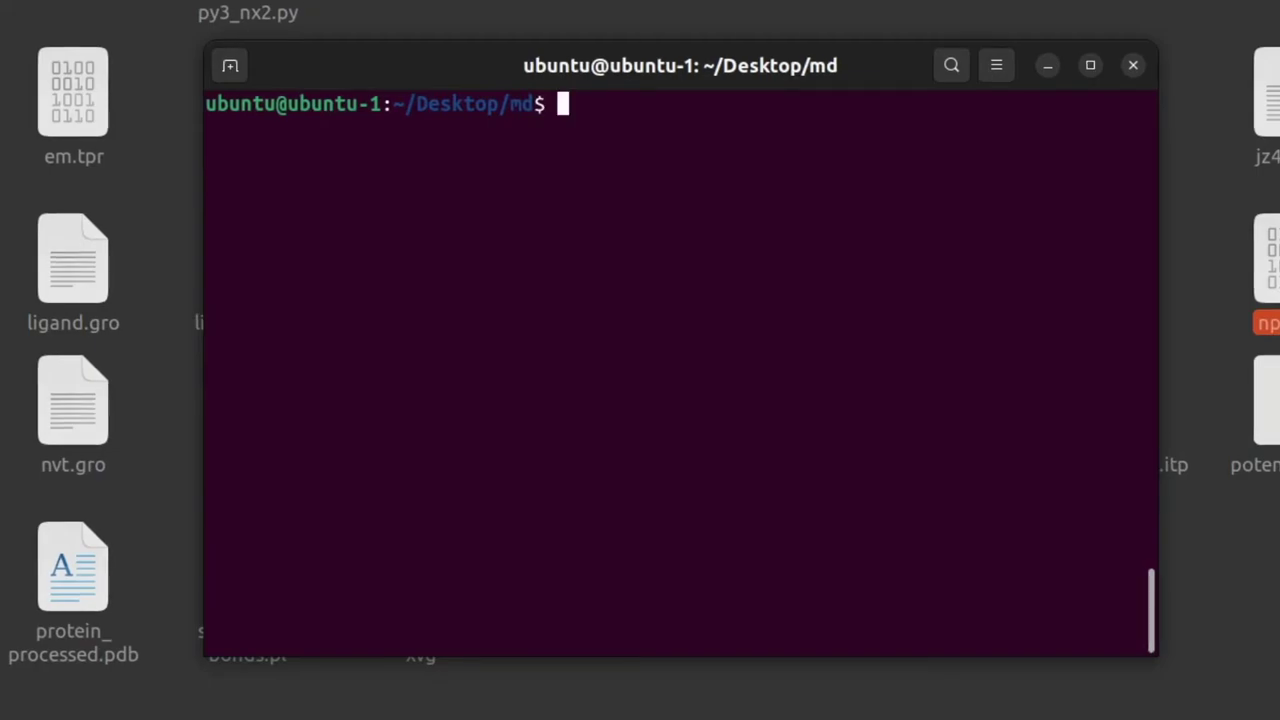
type("gmx mdrun -v -deffnm npt")
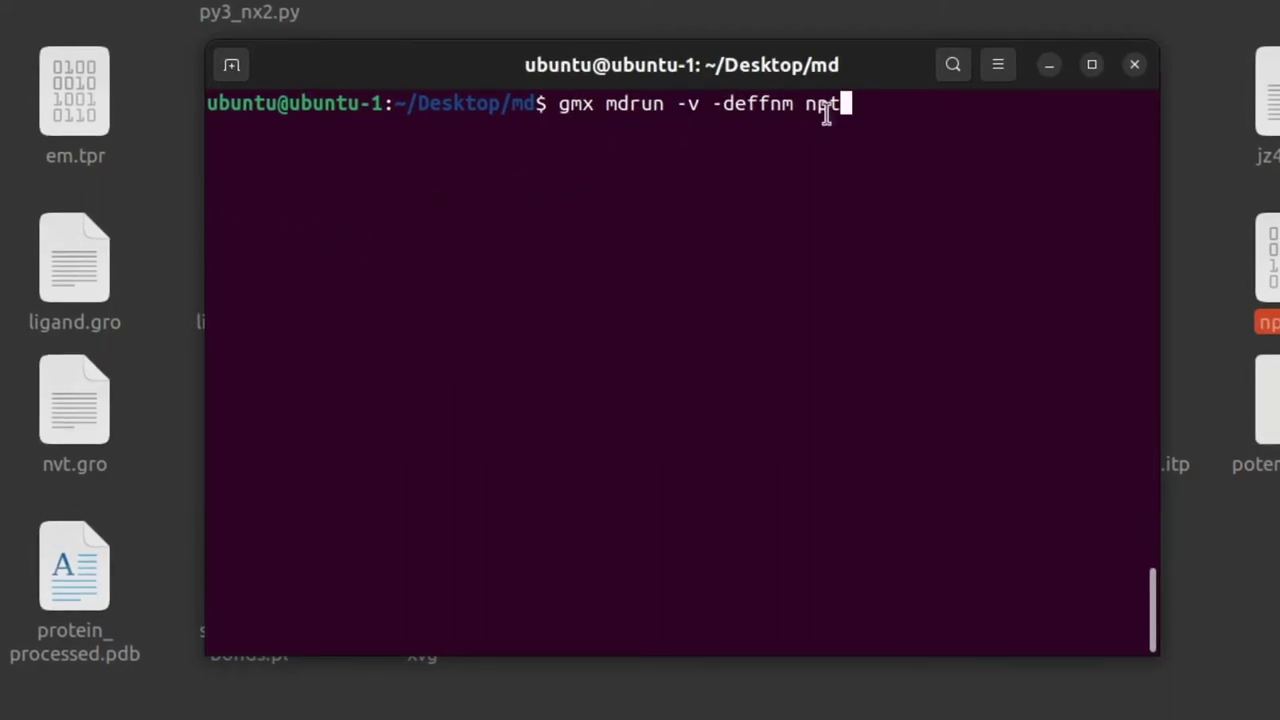
key("Return")
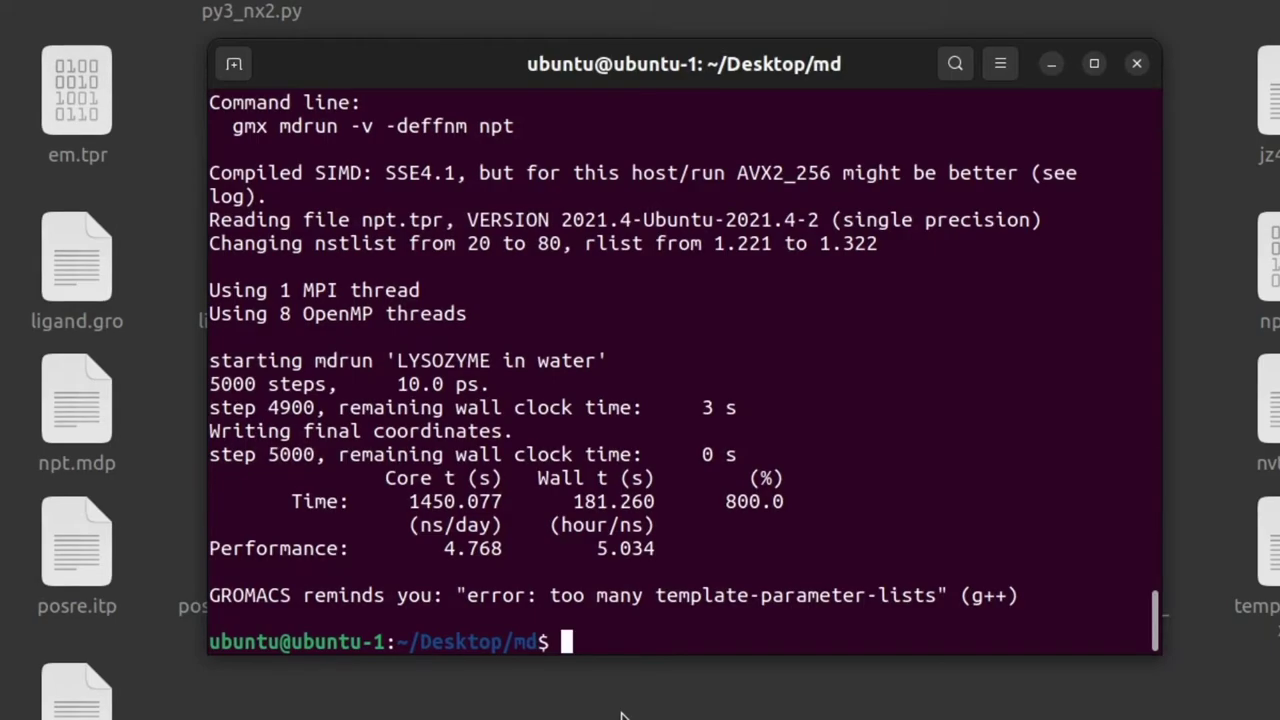
key("ctrl+l")
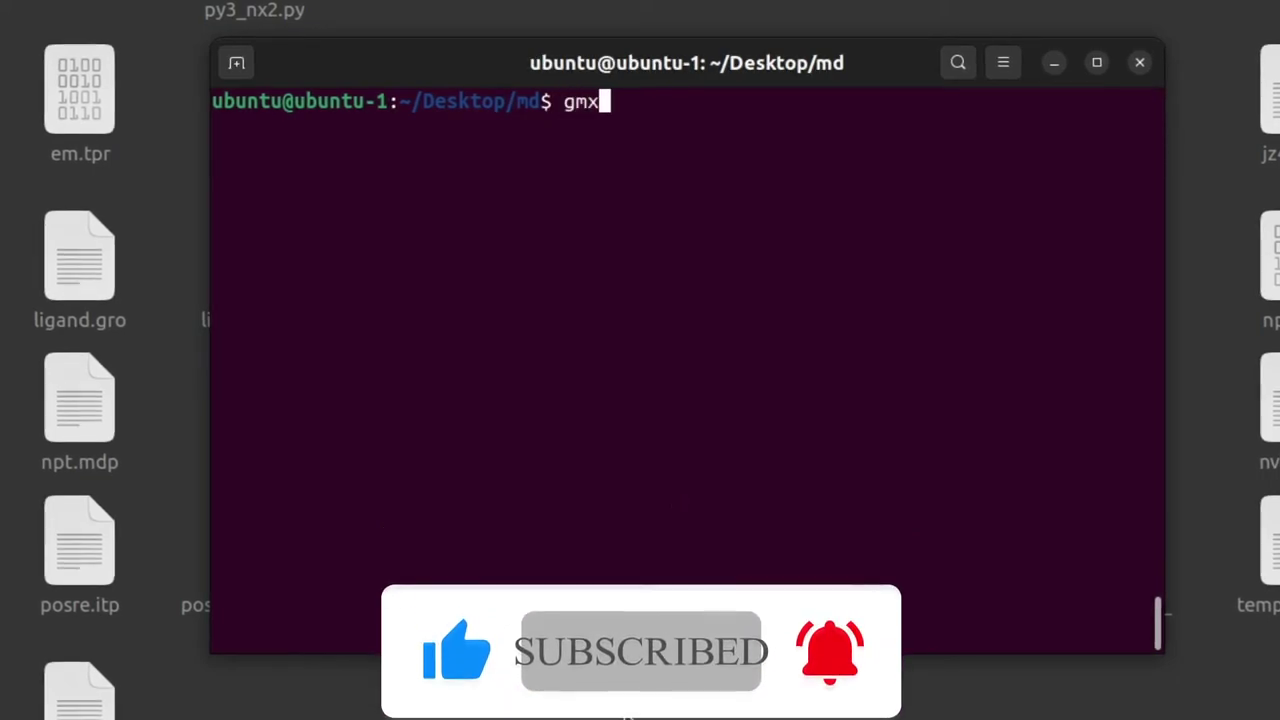
Run gmx energy -f npt.edr -o pressure.xvg and select term 17, Pressure
type("nergy -f npt.edr -o pressure.xvg")
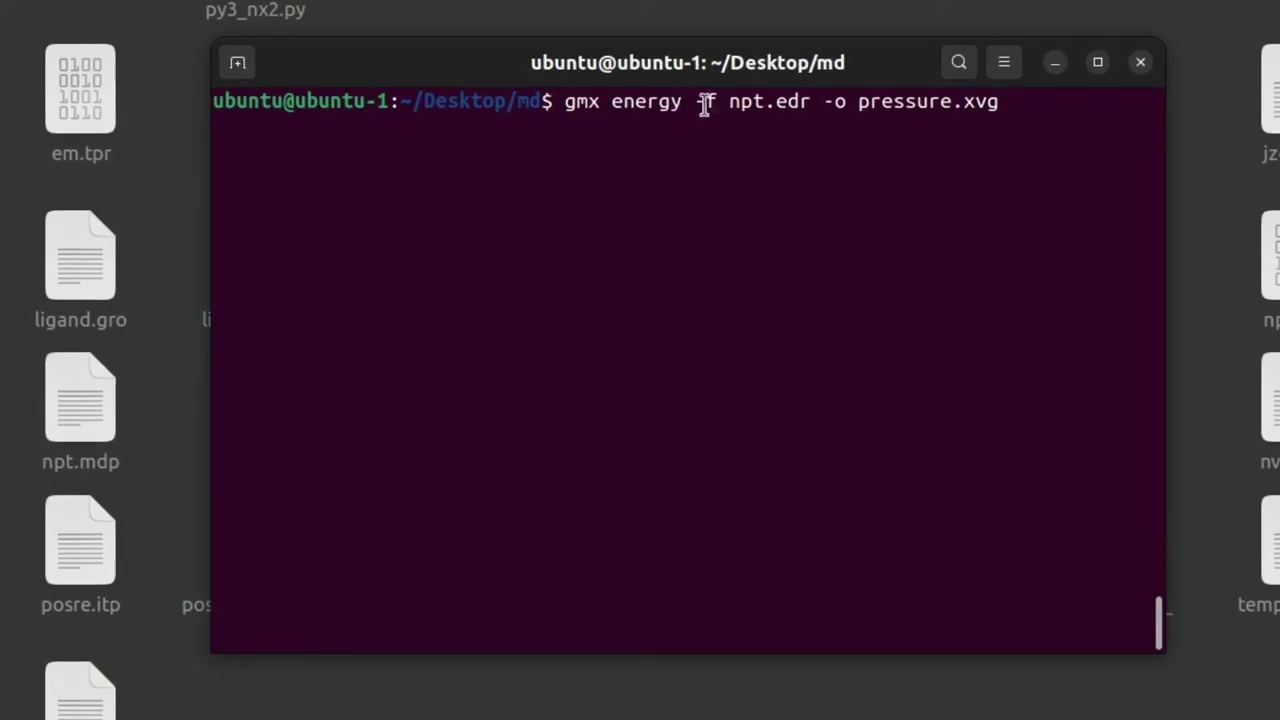
double_click(756, 103)
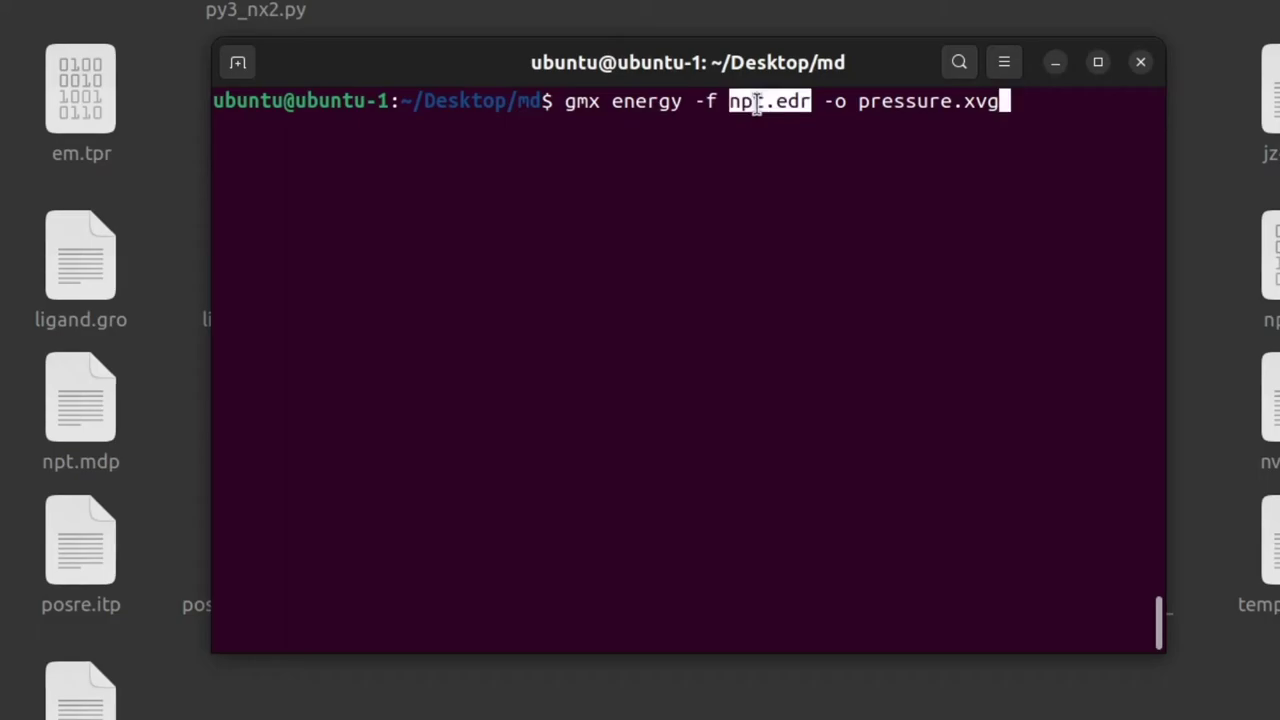
left_click(851, 106)
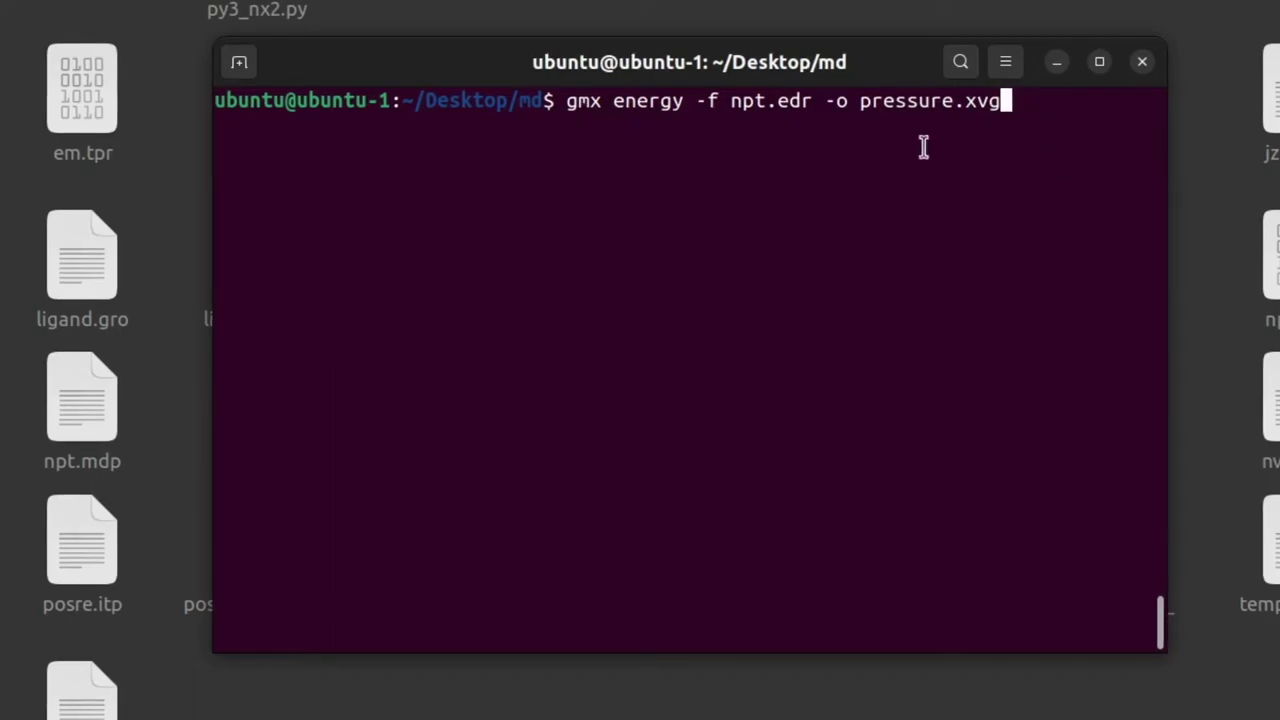
key("Return")
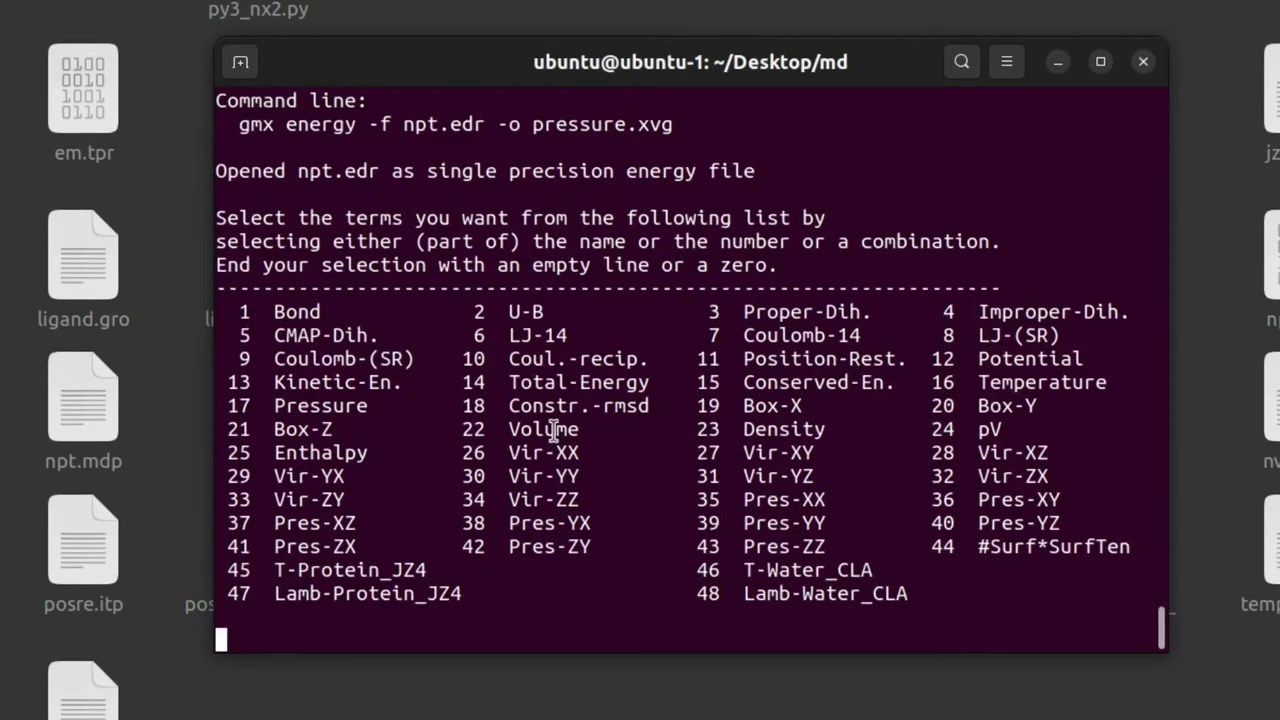
double_click(240, 407)
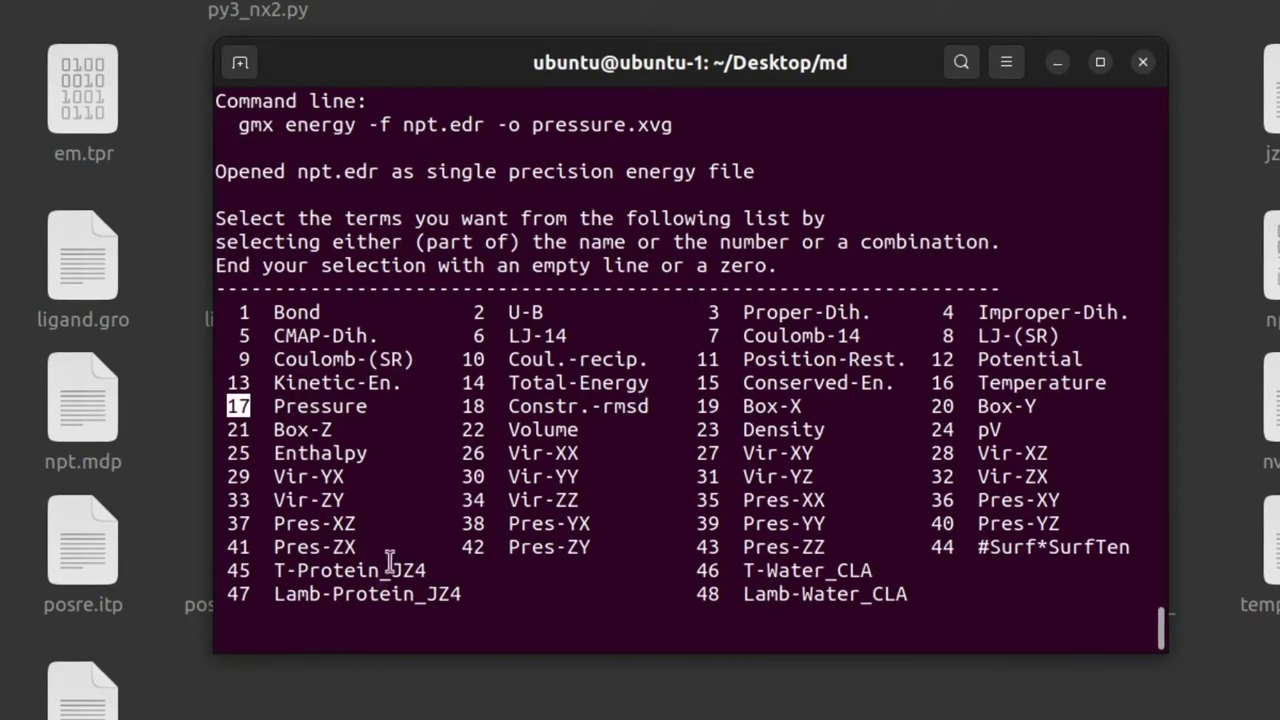
left_click(294, 640)
type("17")
key("Return")
key("Return")
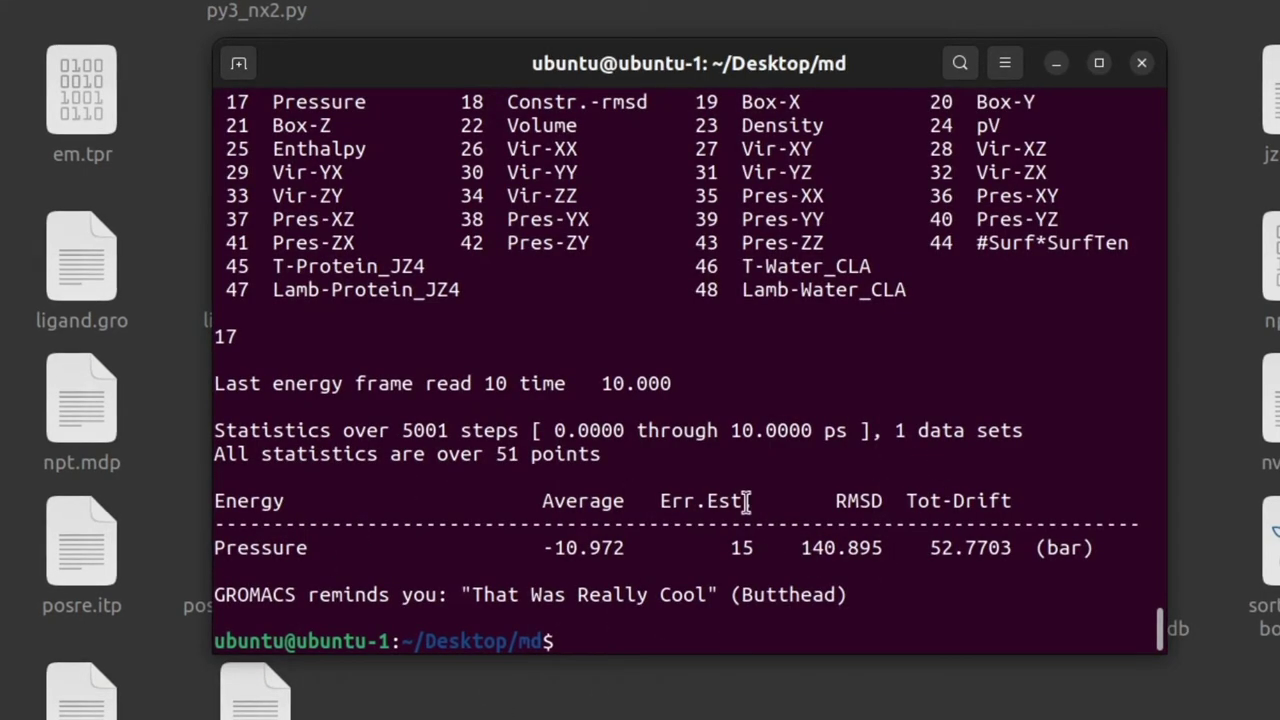
Rerun gmx energy with output density.xvg and select term 23, Density
key("ctrl+l")
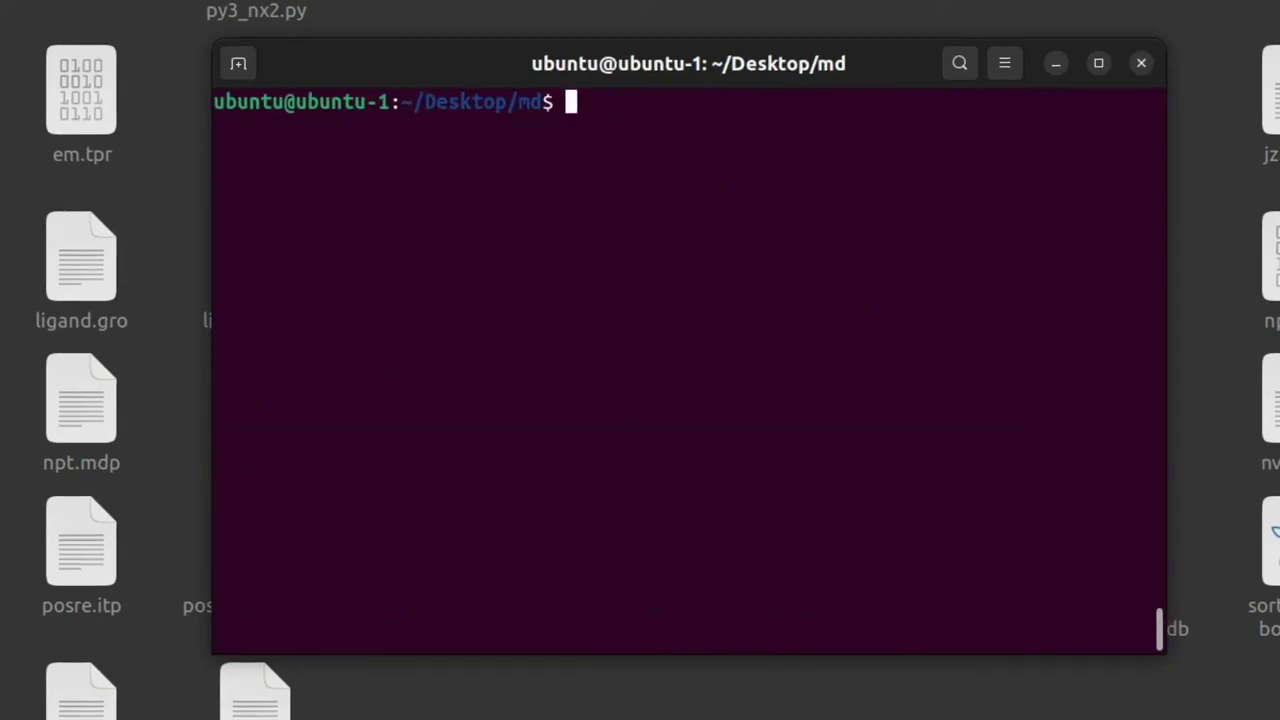
key("Up")
key("BackSpace")
key("BackSpace")
key("BackSpace")
key("BackSpace")
key("BackSpace")
key("BackSpace")
key("BackSpace")
key("BackSpace")
key("BackSpace")
key("BackSpace")
key("BackSpace")
key("BackSpace")
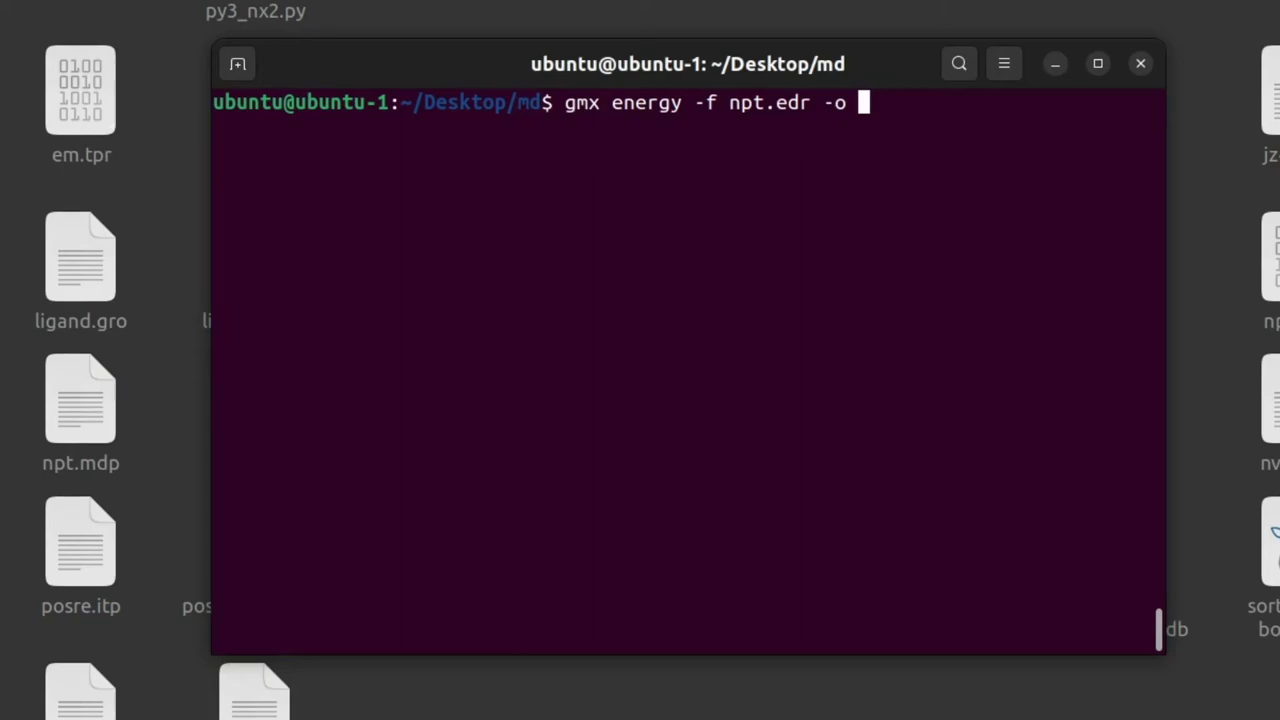
type("densi")
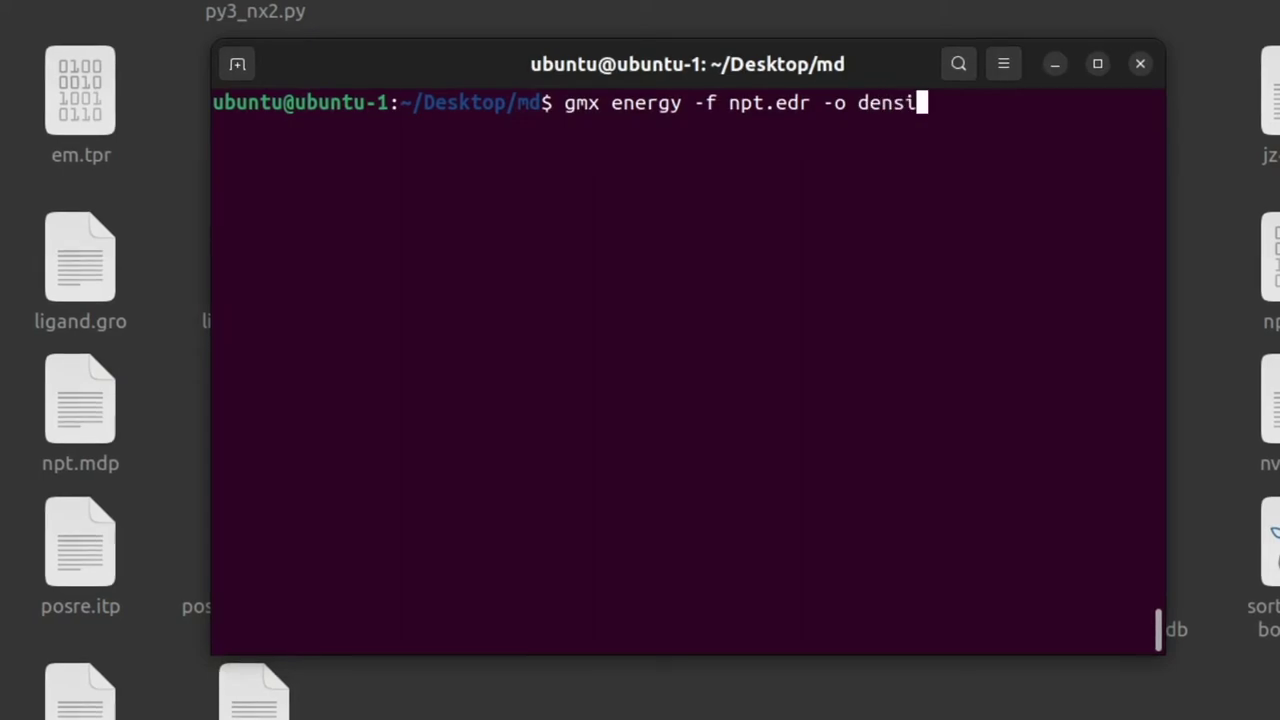
type("ty.")
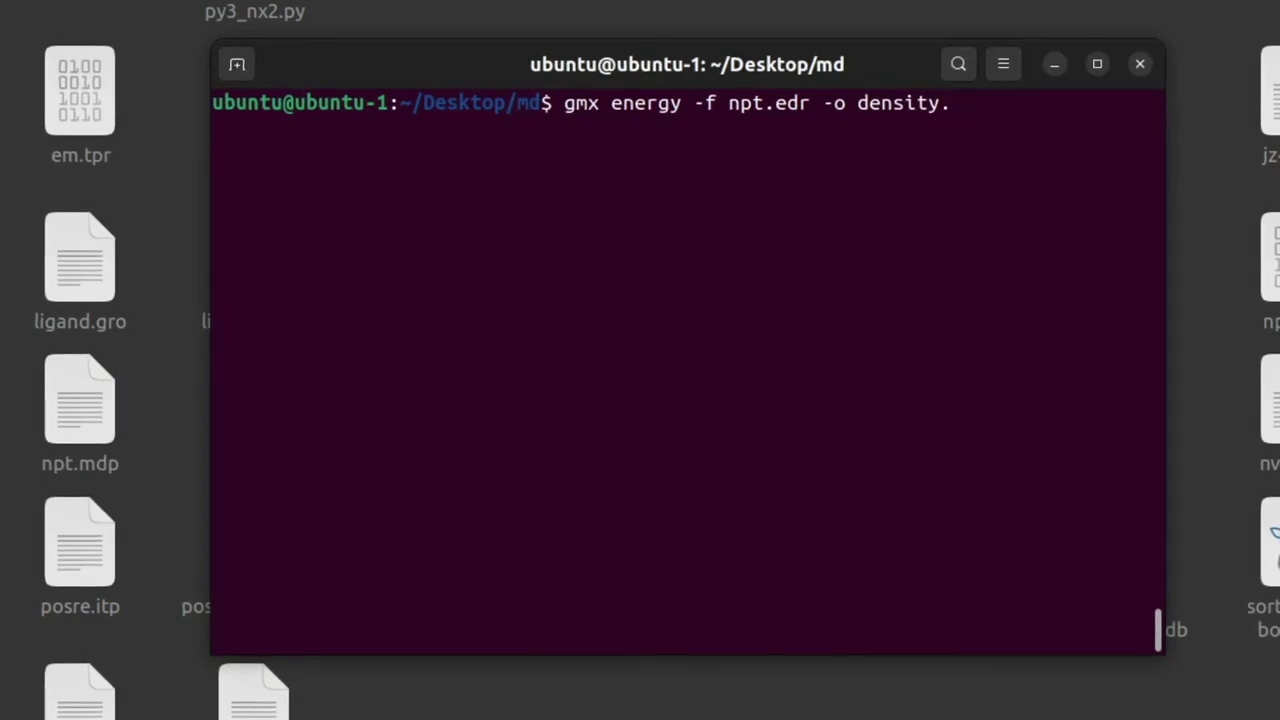
type("xvg")
key("Return")
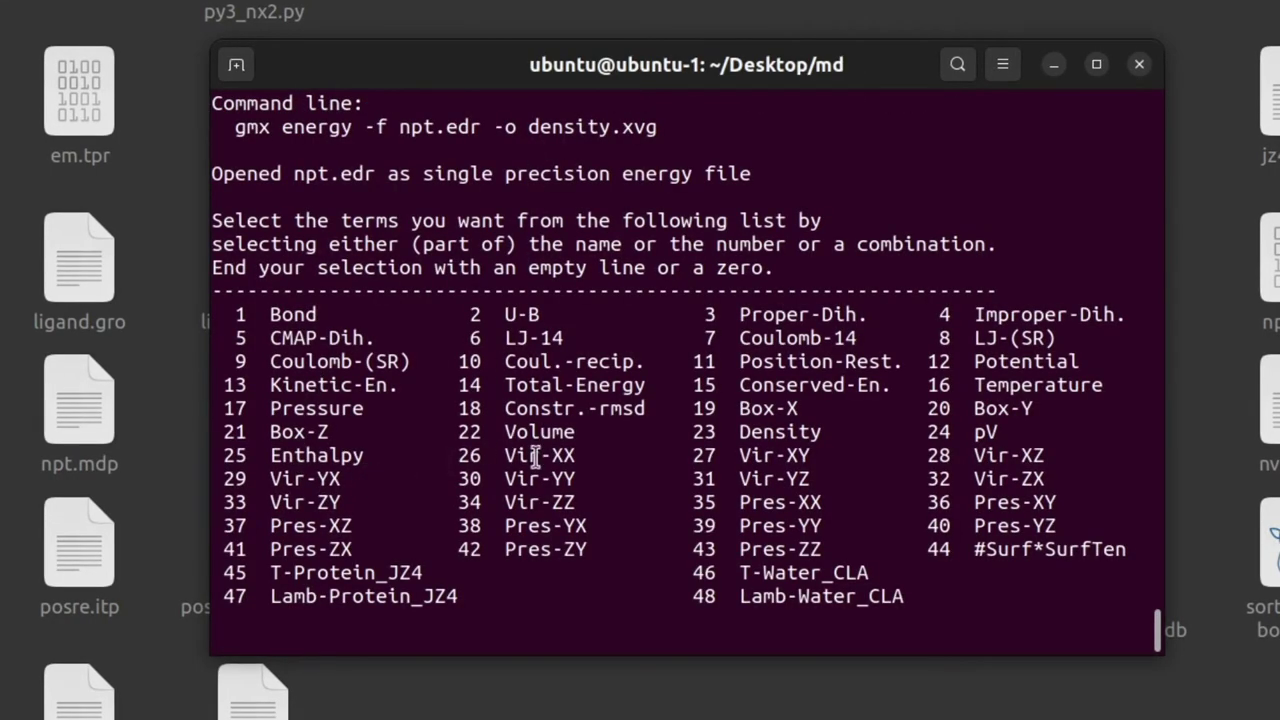
double_click(699, 431)
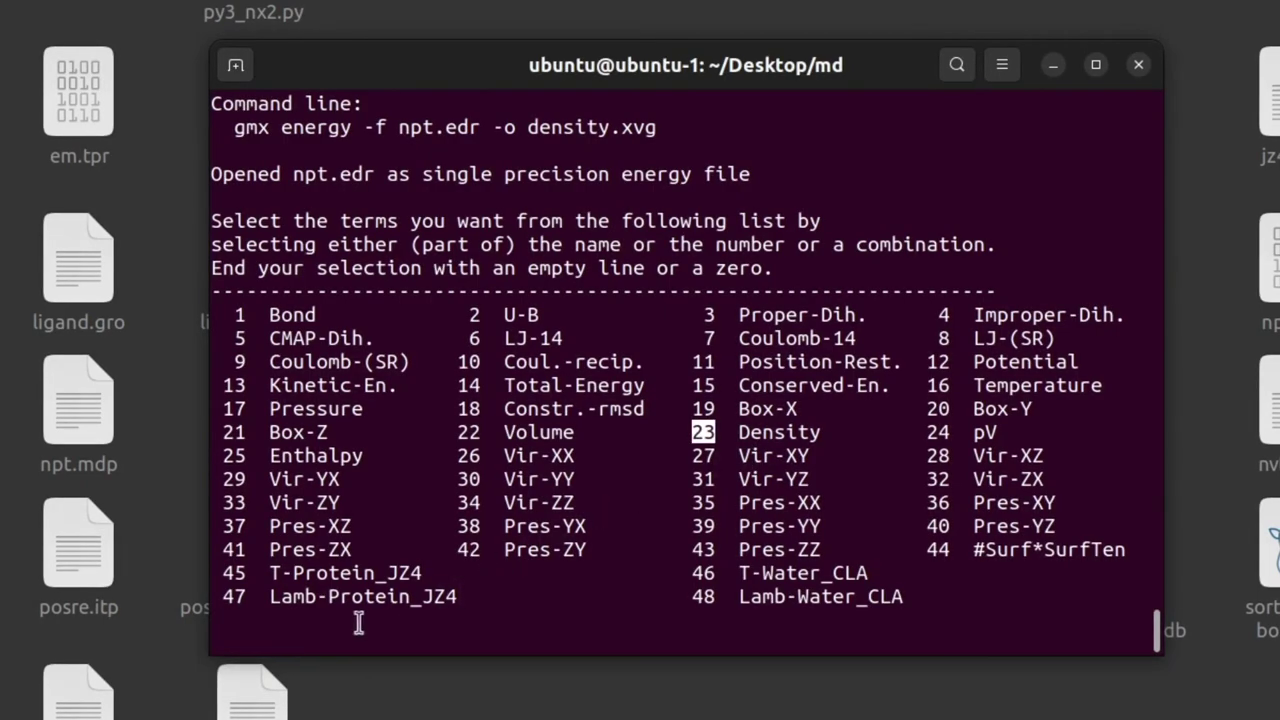
left_click(320, 629)
type("23")
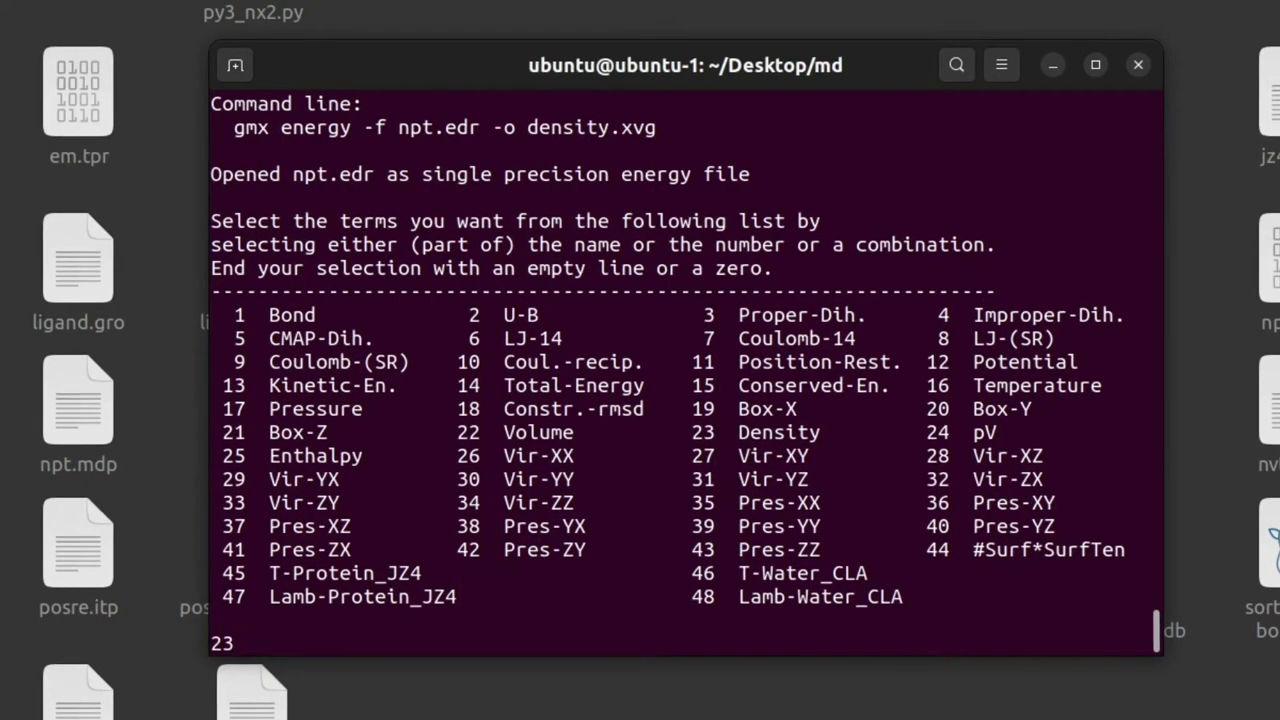
key("Return")
key("Return")
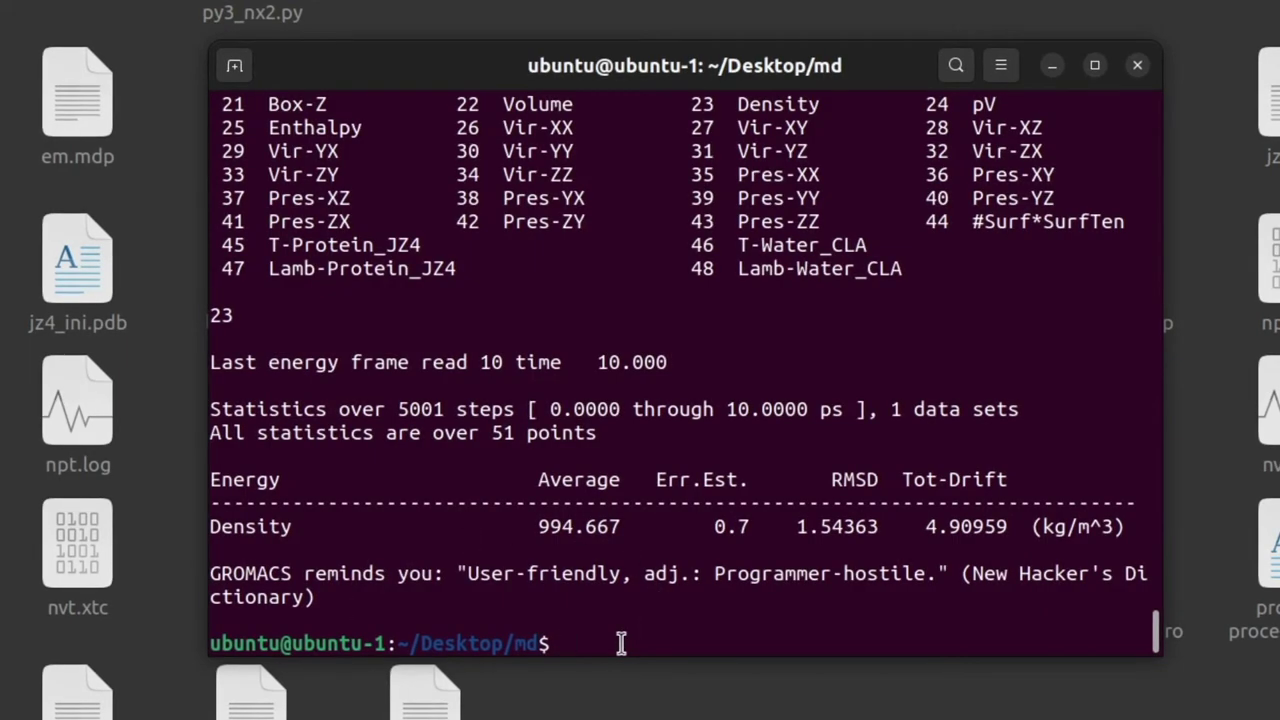
key("ctrl+l")
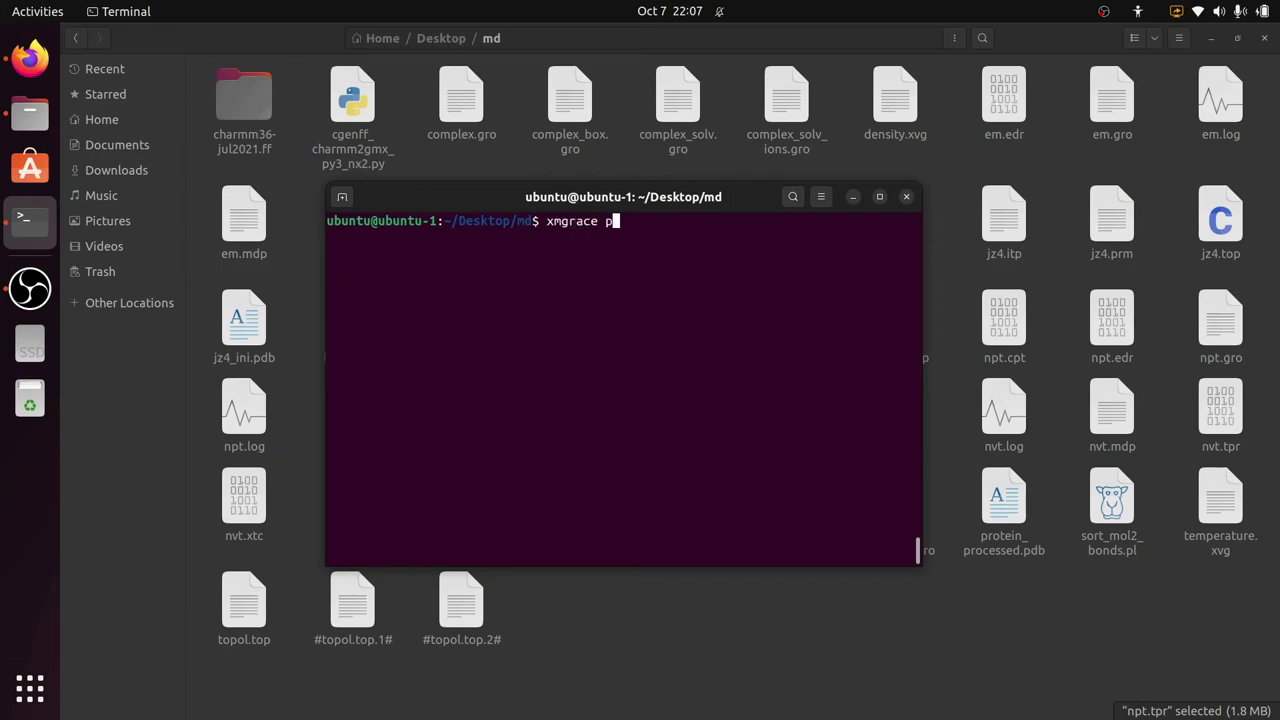
Plot pressure.xvg in xmgrace and enlarge the window to show the legend and time axis
key("Tab")
key("Return")
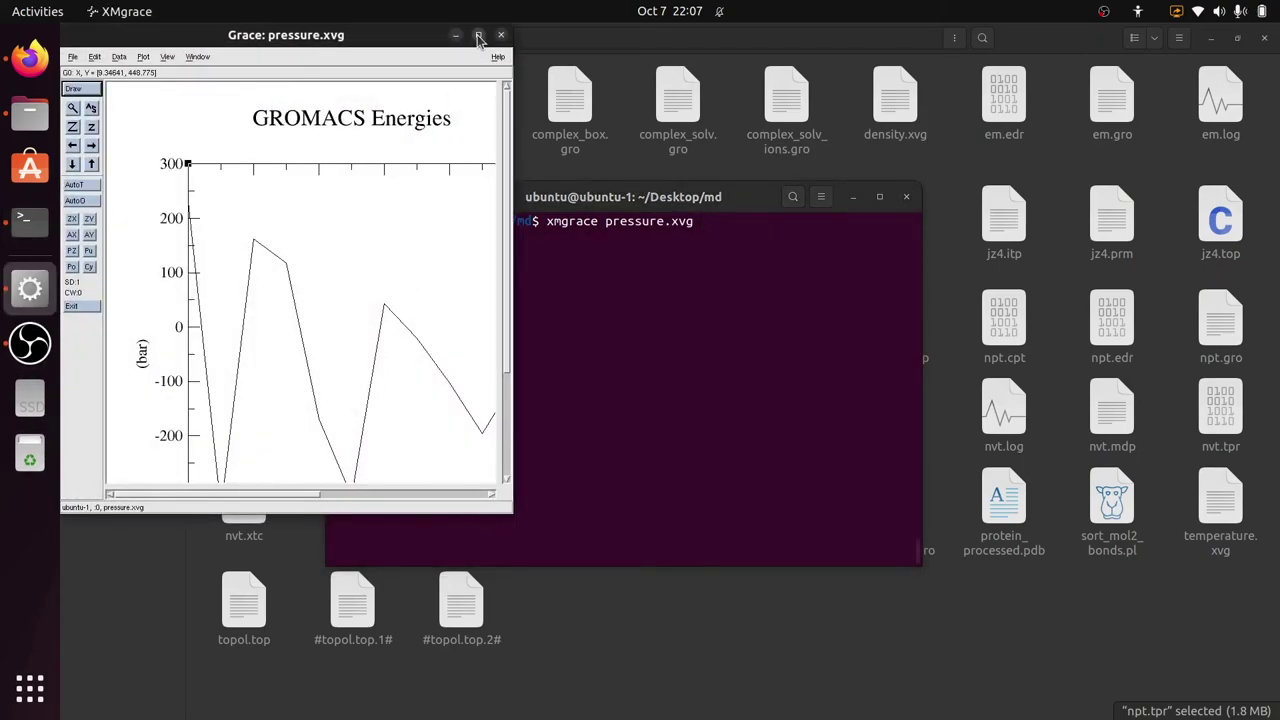
left_click_drag(512, 160, 722, 162)
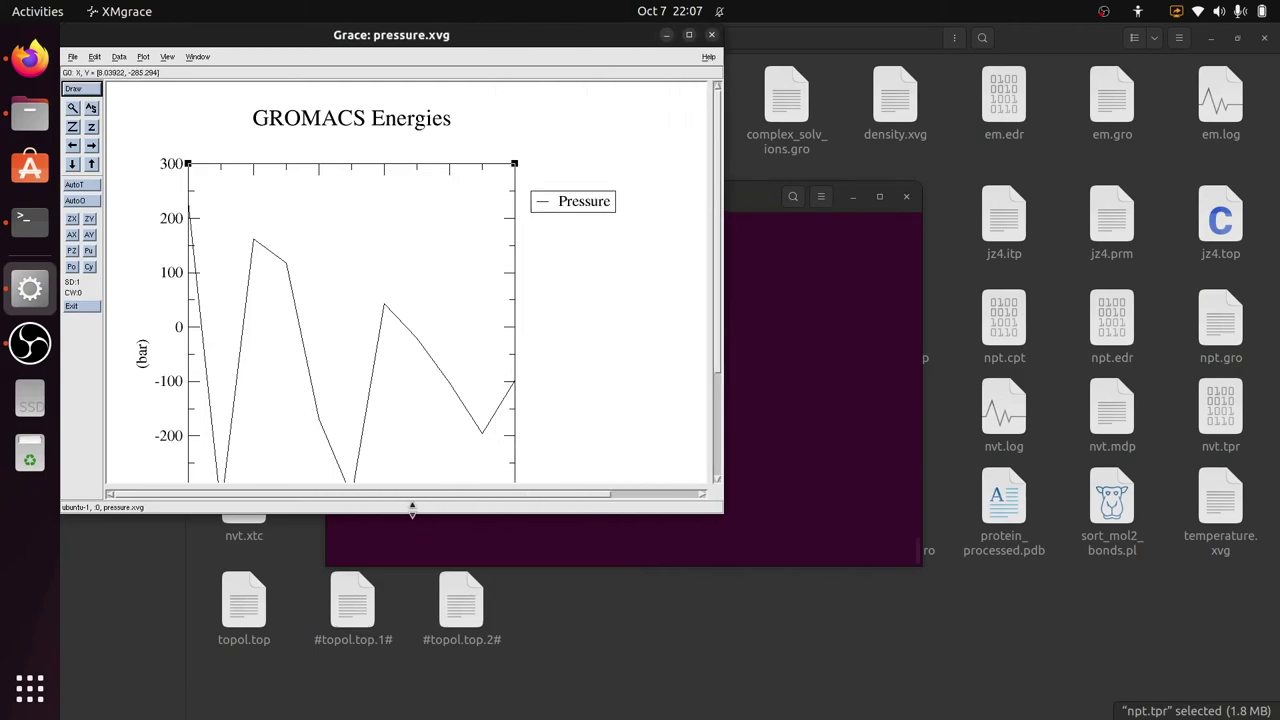
left_click_drag(412, 510, 398, 646)
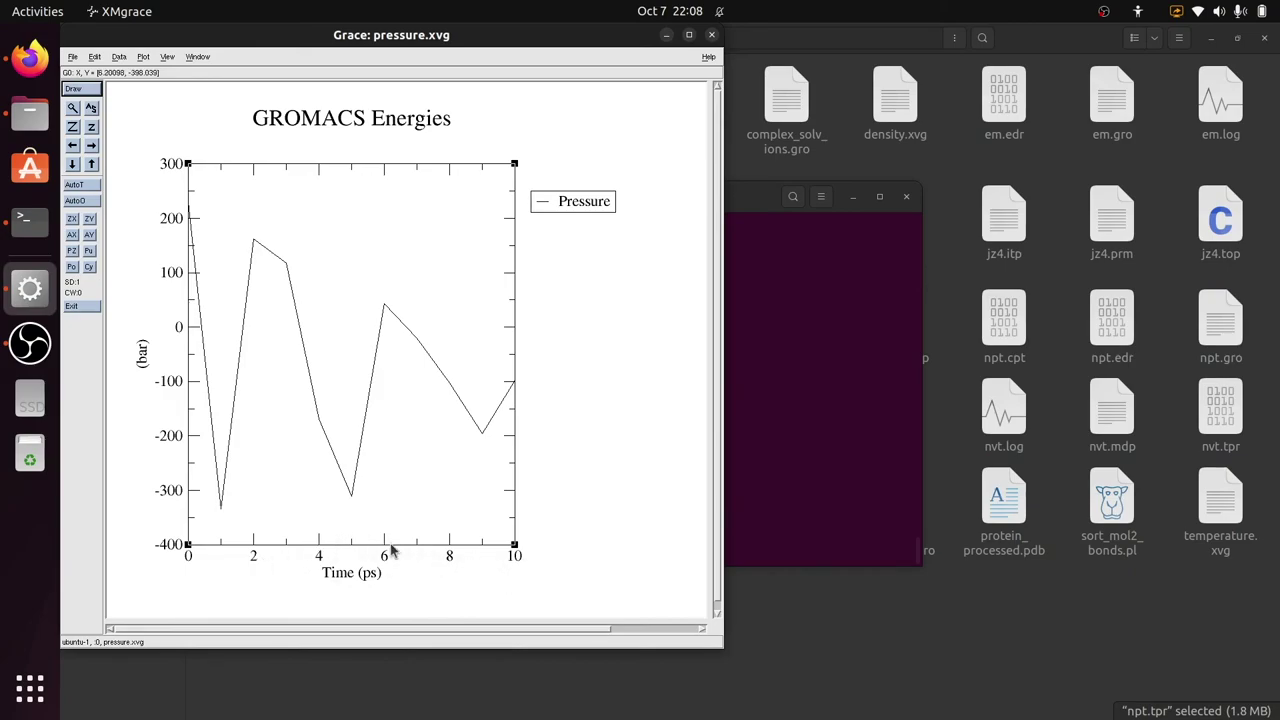
Close the pressure plot, then open density.xvg in xmgrace and close it
left_click(714, 36)
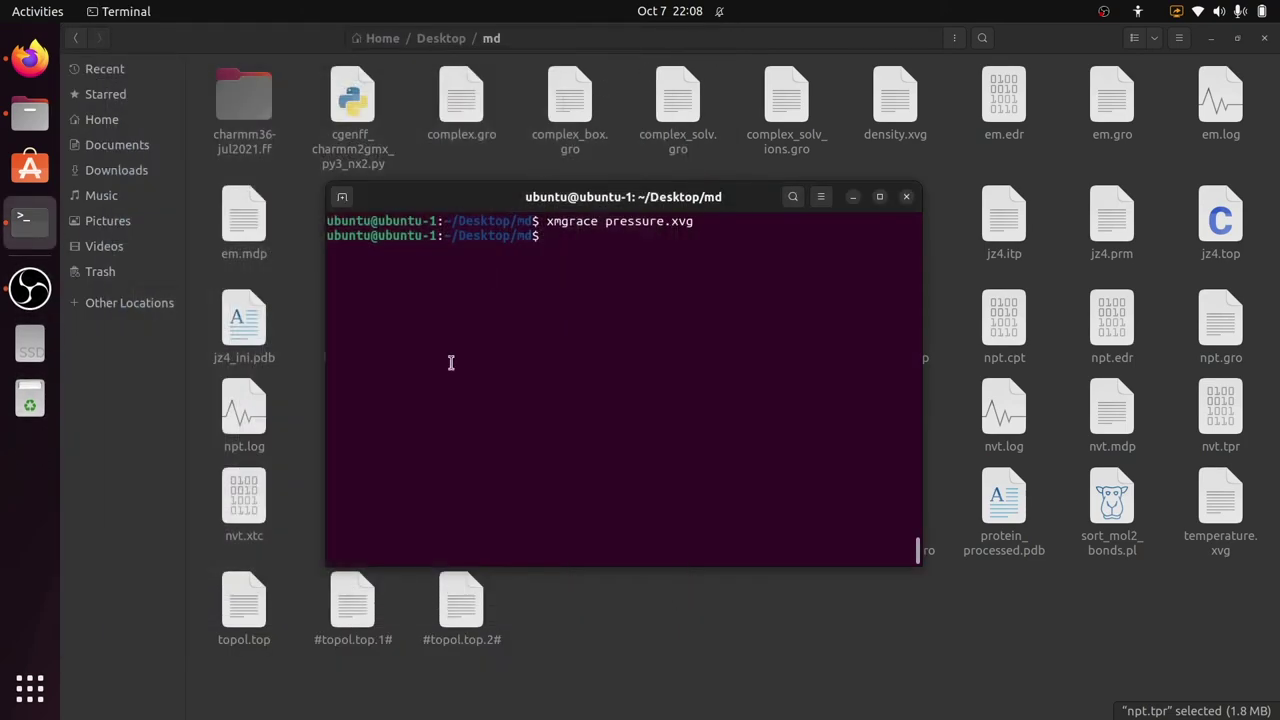
key("Up")
key("BackSpace")
key("BackSpace")
key("BackSpace")
key("BackSpace")
key("BackSpace")
key("BackSpace")
key("BackSpace")
key("BackSpace")
key("BackSpace")
type("de")
key("Tab")
key("Return")
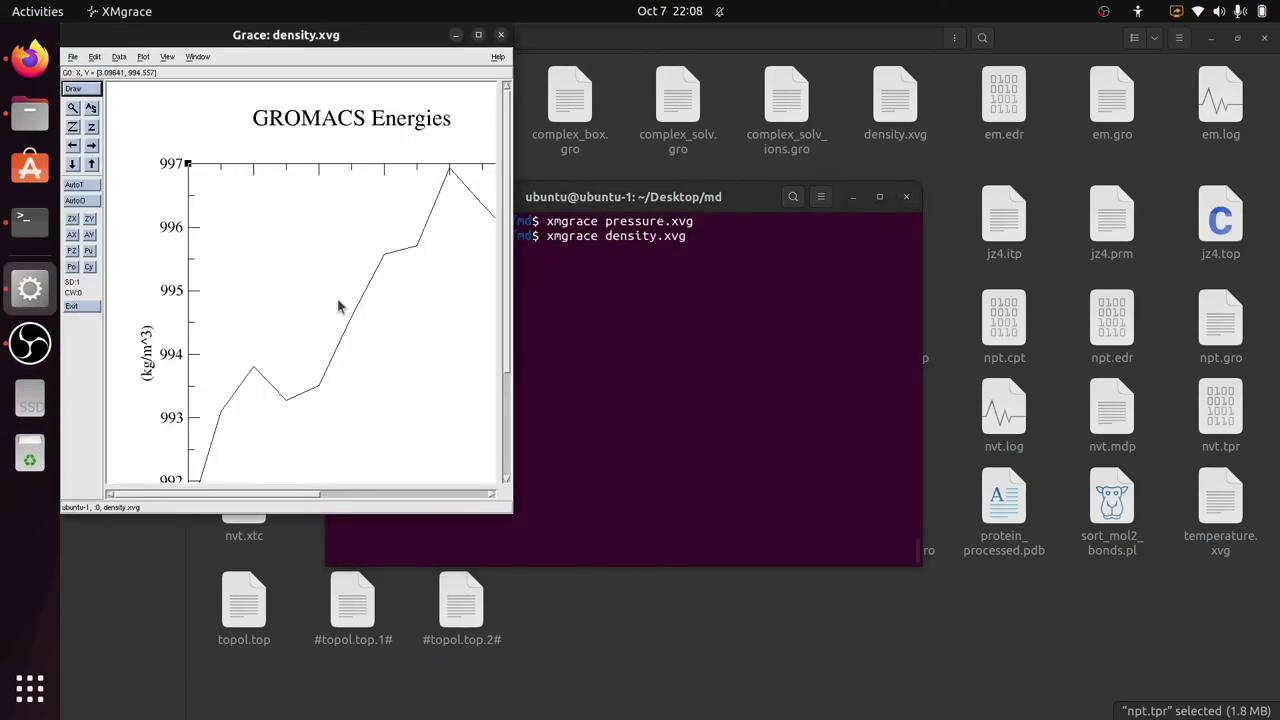
left_click(501, 35)
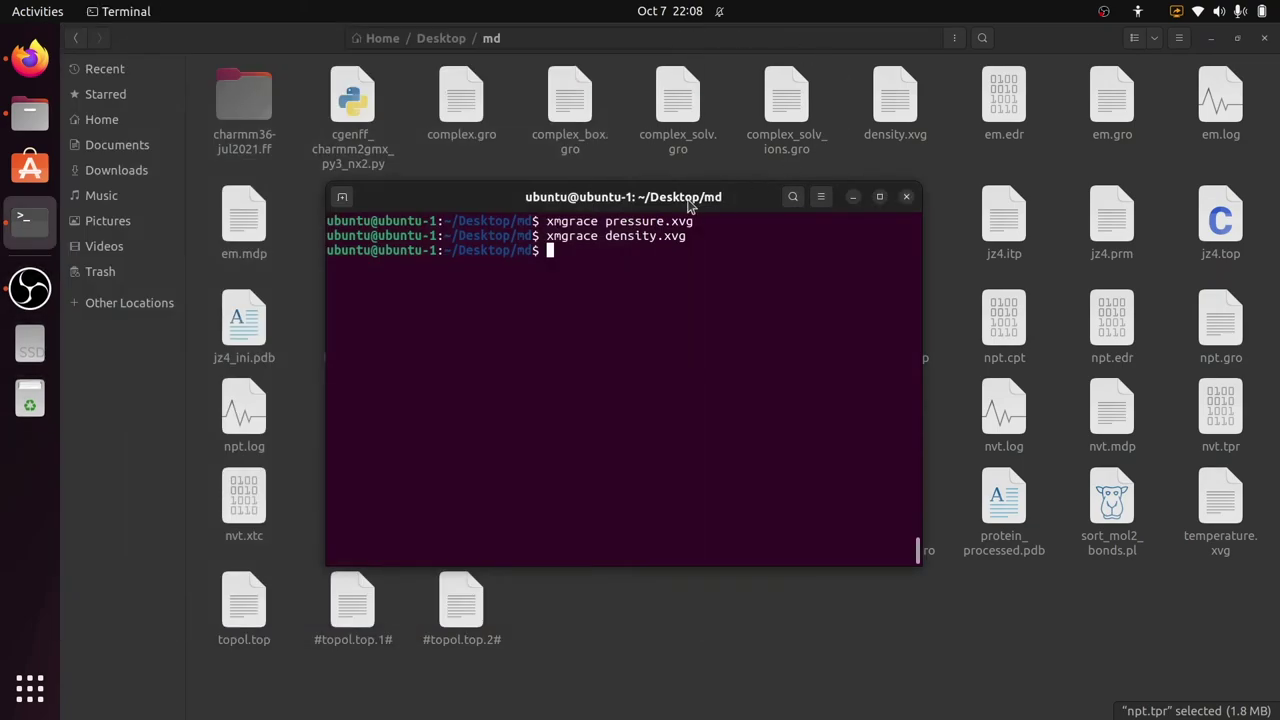
Clear the terminal screen with Ctrl+L, leaving an empty prompt in the md folder
key("ctrl+l")
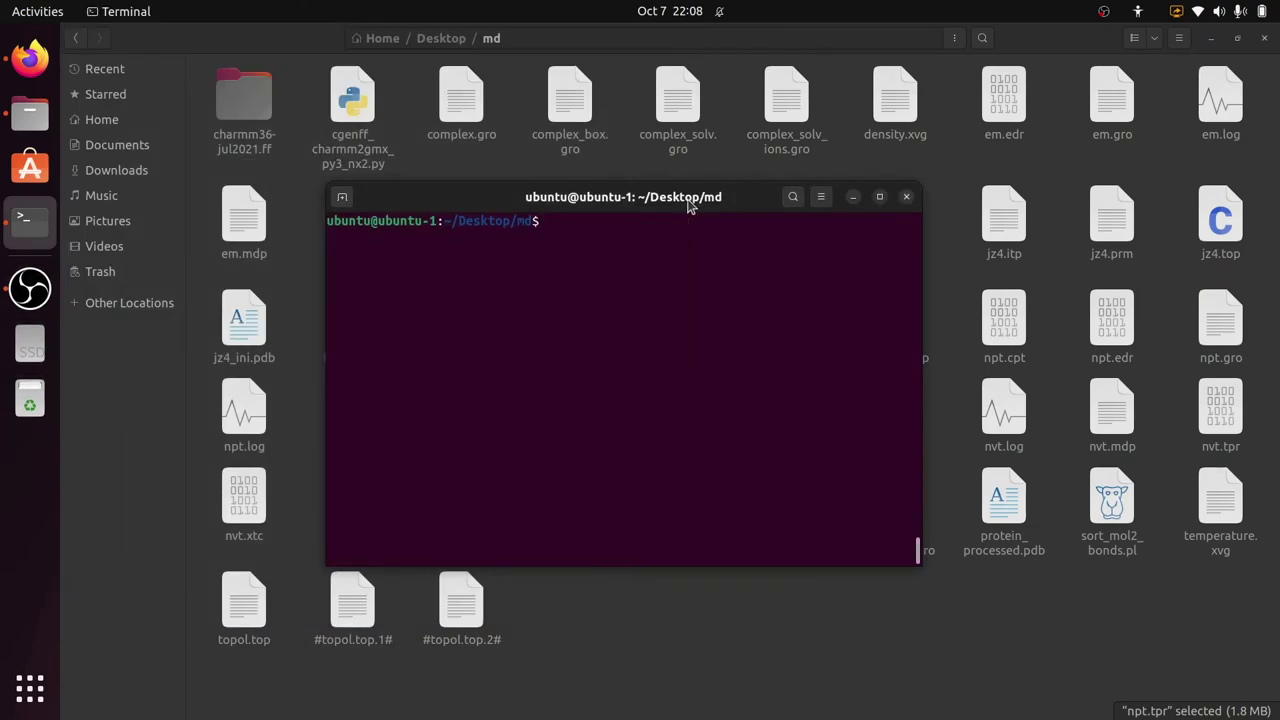